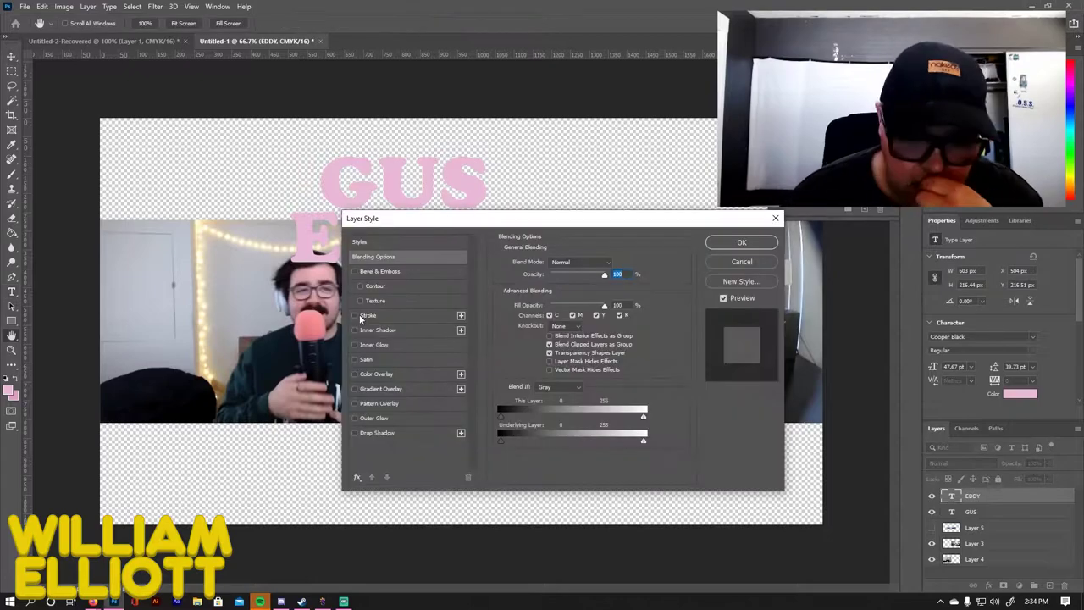
Accept EDDY's stroke colour and add a gradient overlay with scale raised to 33
left_click(649, 133)
left_click(381, 388)
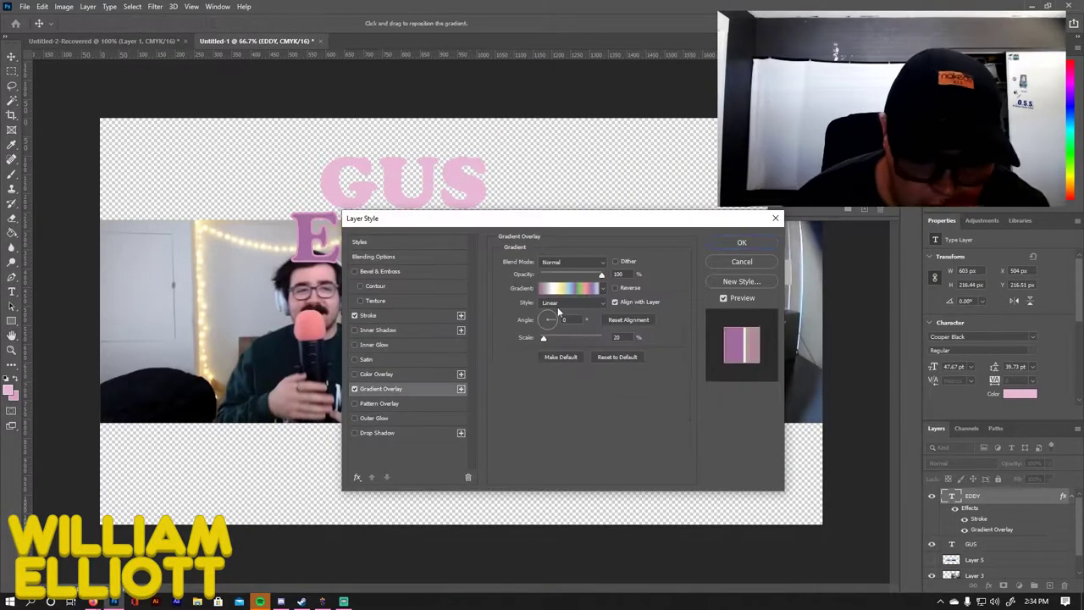
left_click(567, 288)
key("Return")
left_click_drag(543, 338, 549, 339)
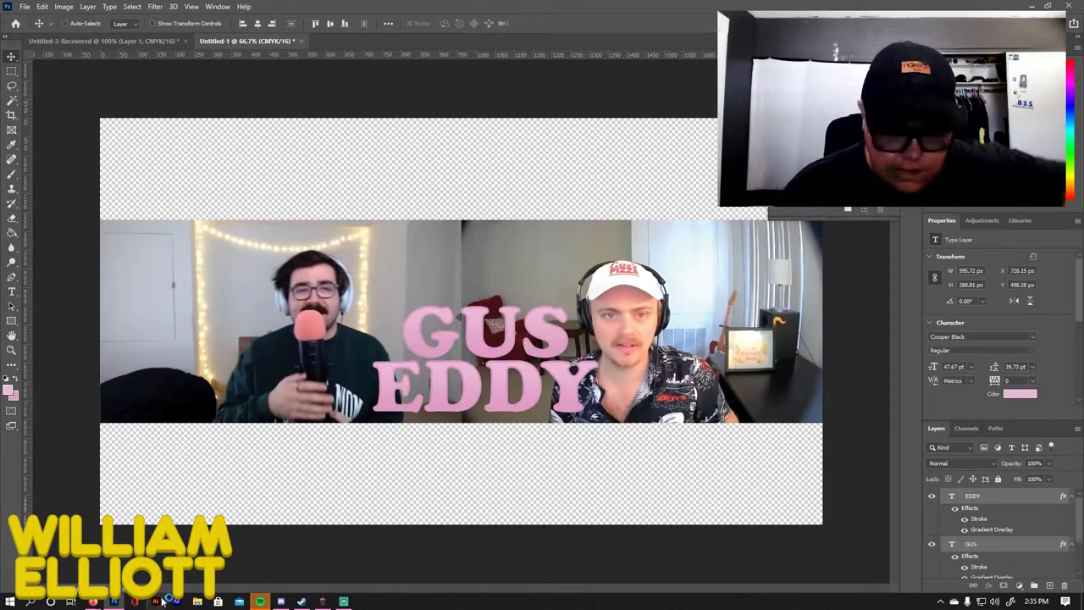
left_click(161, 601)
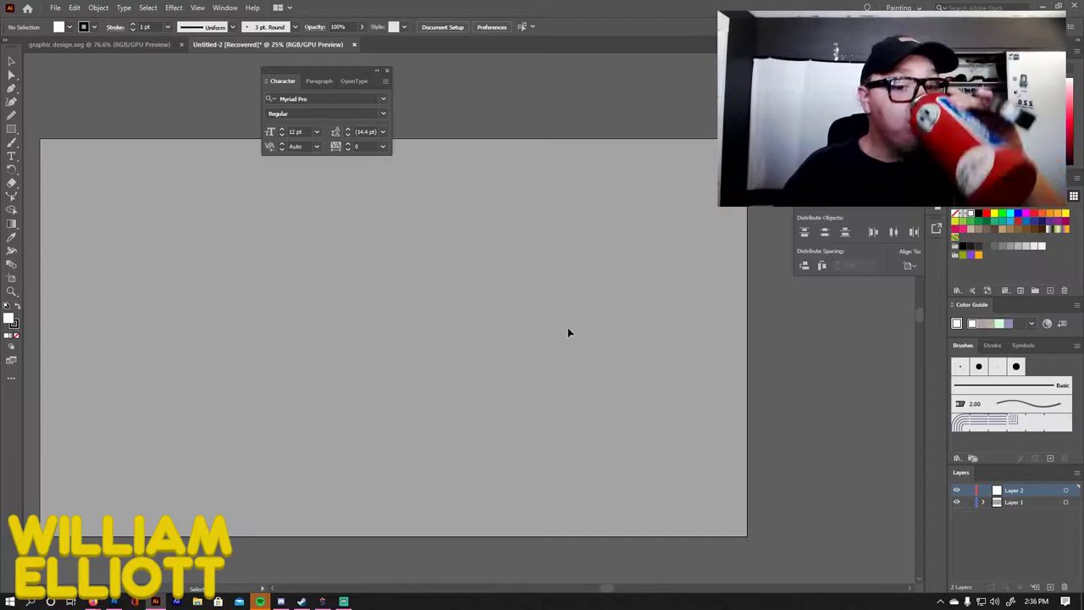
Type GUS and EDDY on two lines in Cooper Black
key("t")
left_click(351, 282)
left_click(449, 26)
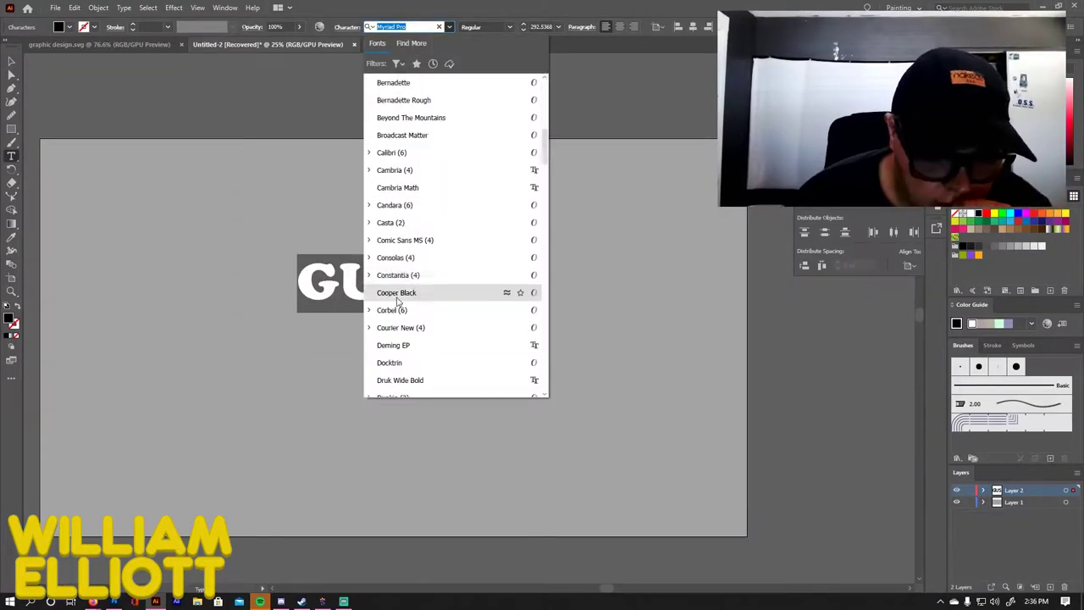
left_click(396, 293)
key("Return")
type("EDDY")
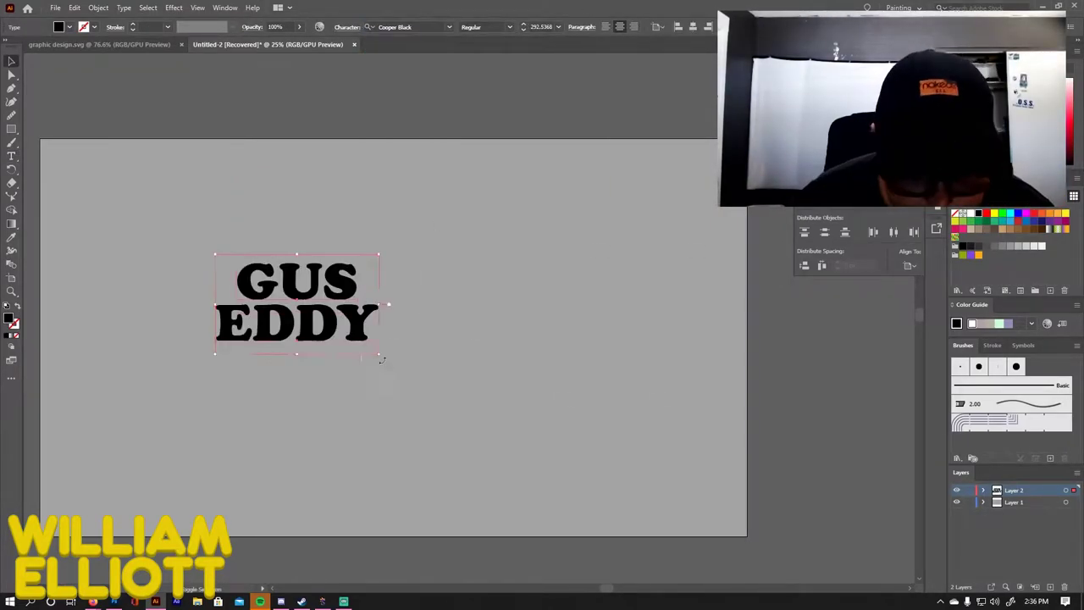
Scale the GUS EDDY lettering up and size the ampersand beside GUS
left_click_drag(382, 359, 623, 441)
left_click_drag(403, 297, 372, 296)
left_click_drag(457, 294, 395, 226)
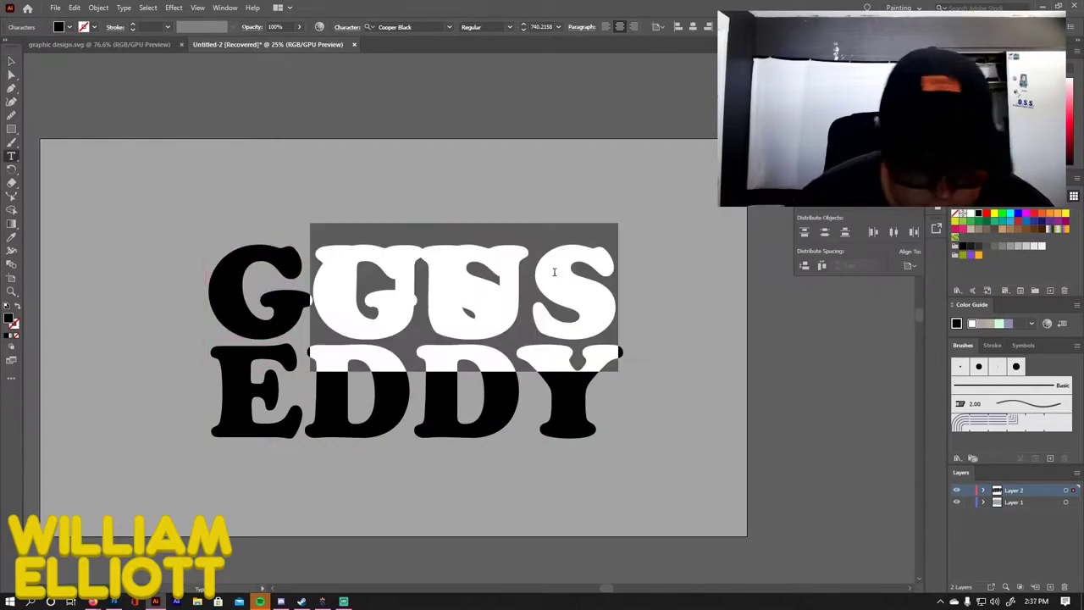
left_click(67, 26)
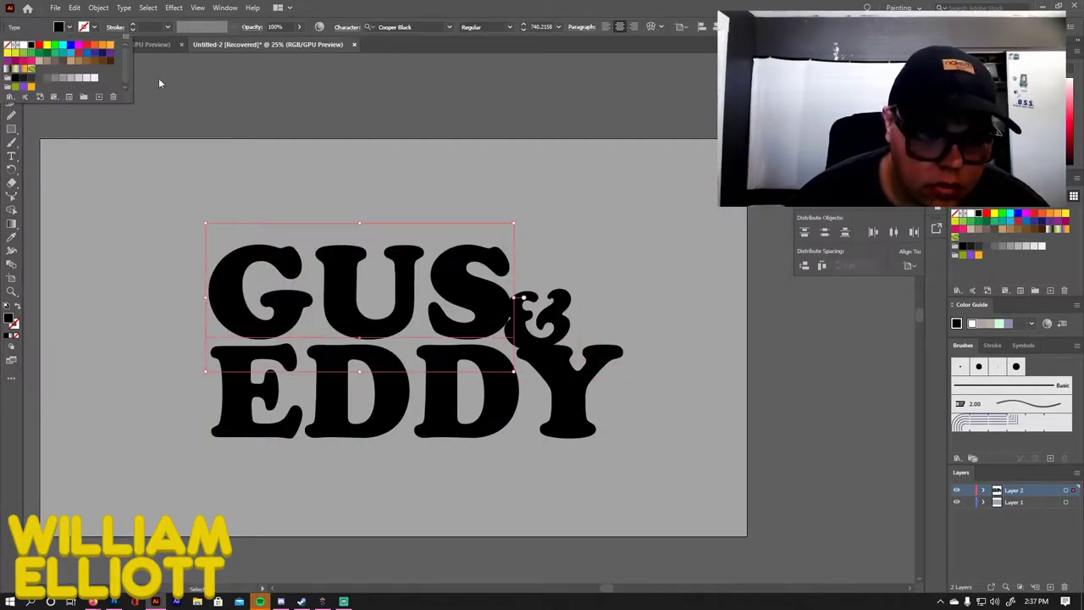
Add an Offset Path outline around the GUS & EDDY letters
left_click(98, 8)
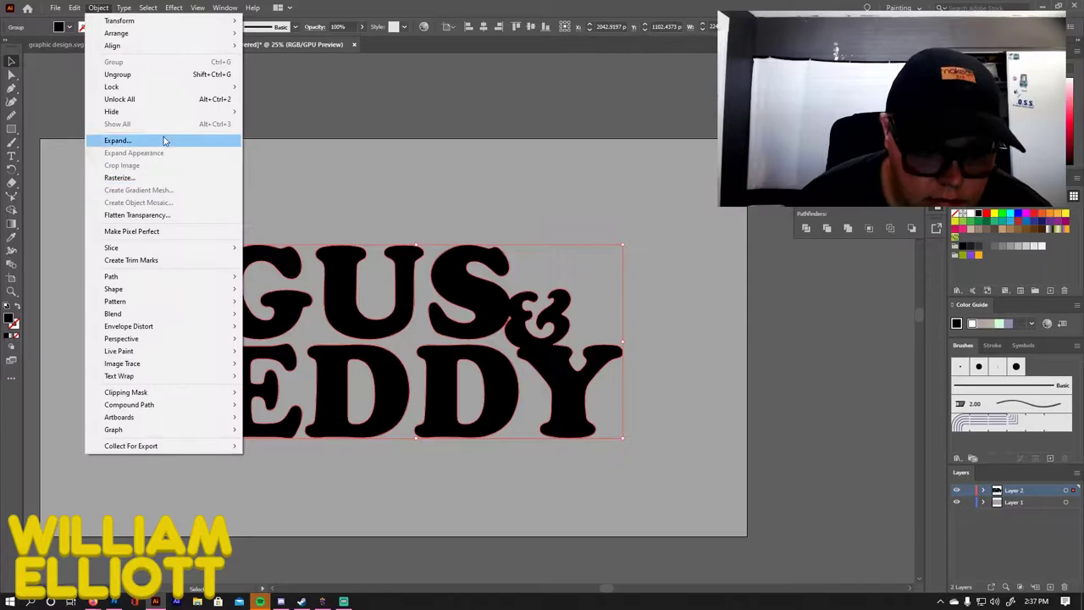
left_click(127, 273)
left_click(280, 317)
key("Return")
Select the GUS letters and give them a lighter green fill
left_click(984, 490)
key("ctrl+shift+a")
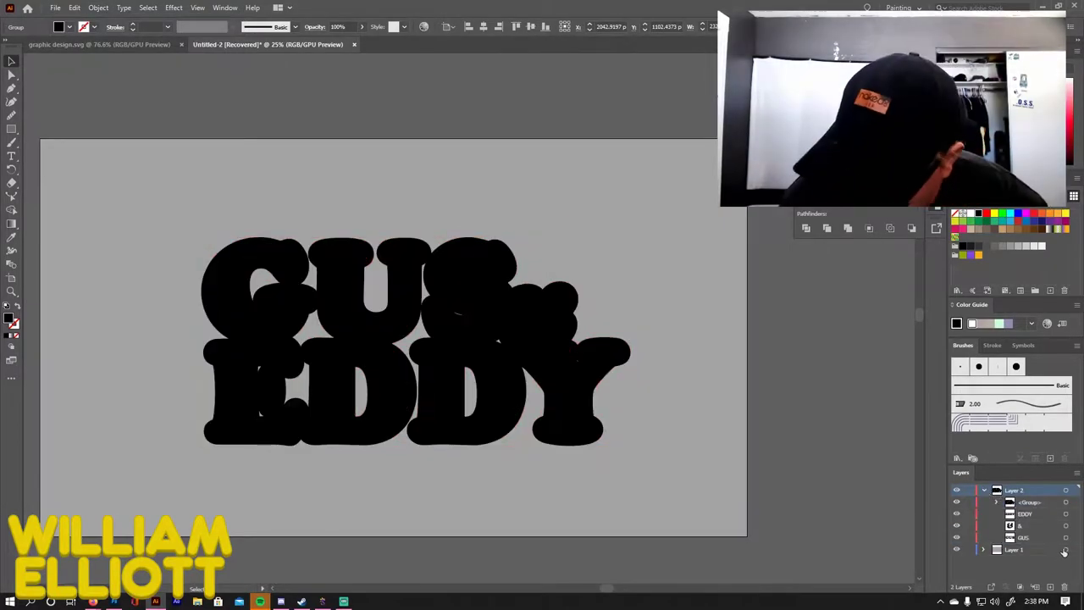
left_click(1065, 526, "shift")
left_click(68, 26)
left_click(85, 46)
left_click(41, 55)
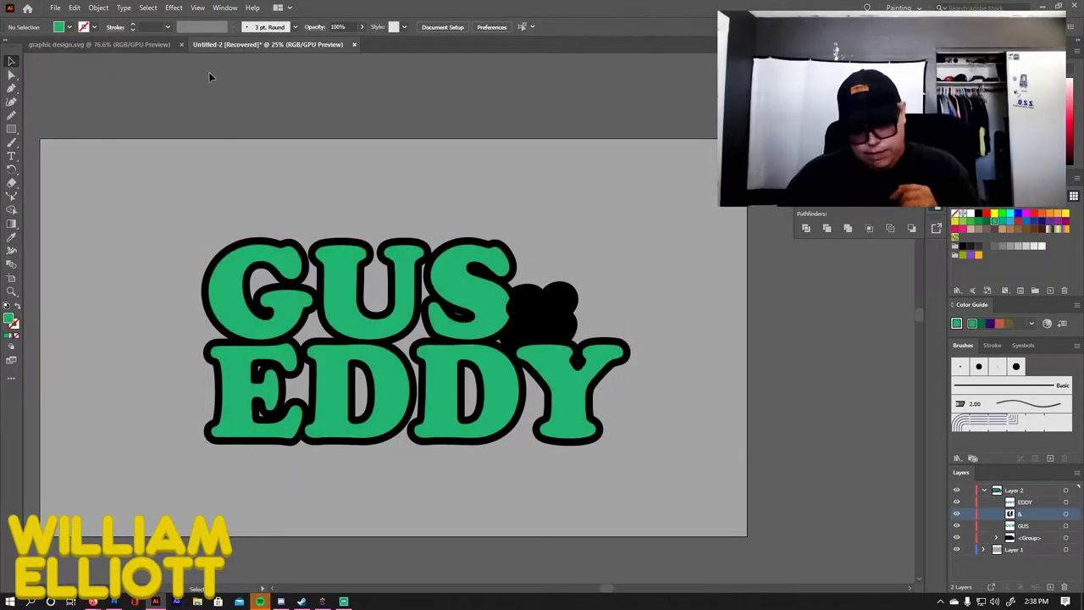
Paste the reference logo, eyedrop its pink for the letters, and make the ampersand white
key("alt+Tab")
key("alt+Tab")
key("ctrl+v")
key("i")
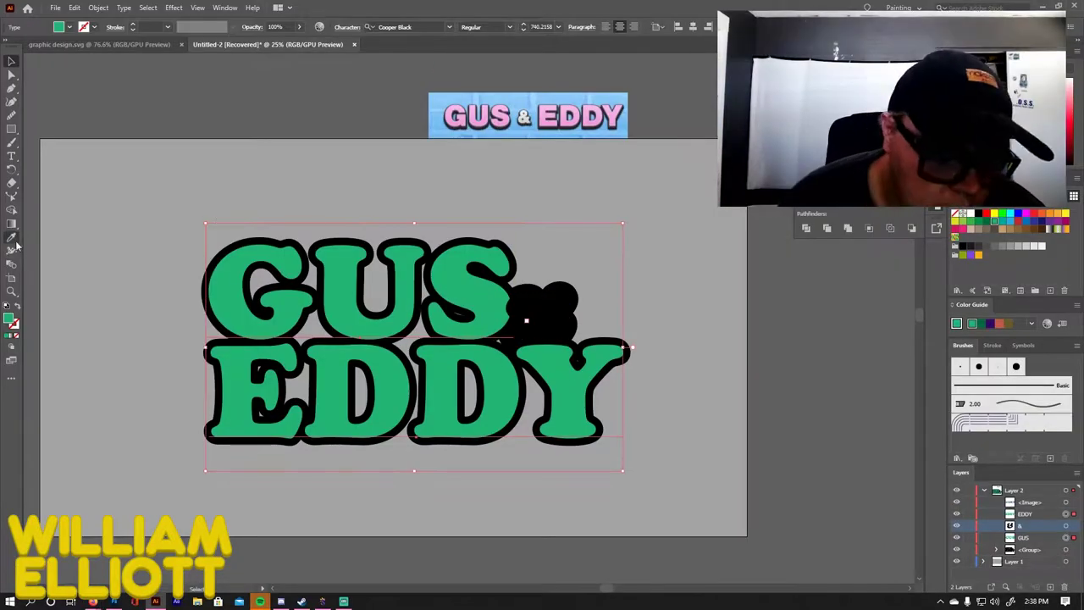
left_click(479, 116)
left_click(542, 313, "shift")
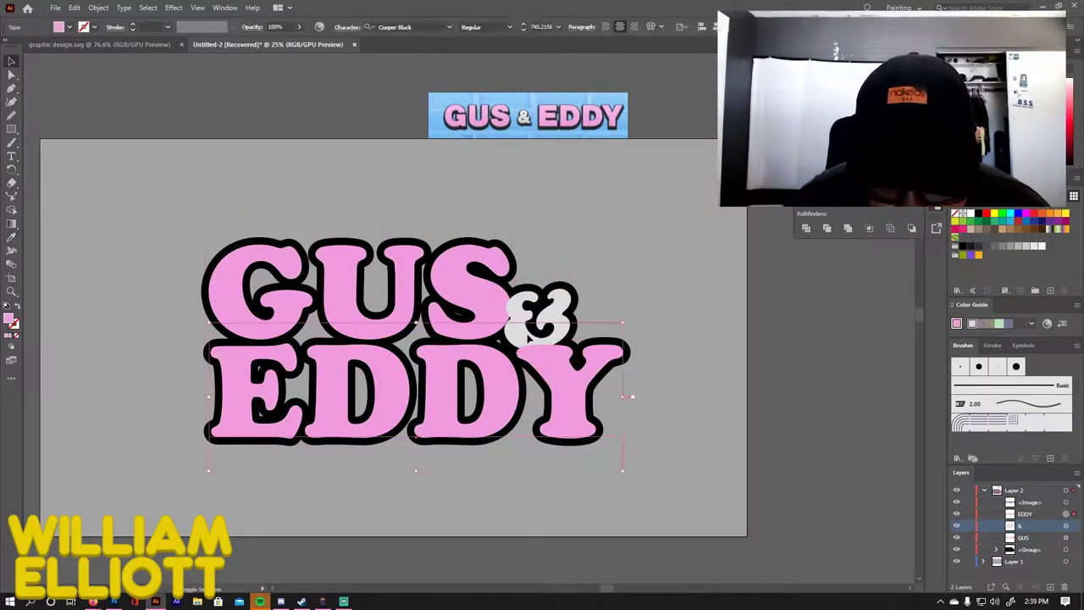
Select the GUS letters and swap their fill and stroke colours
left_click(479, 310)
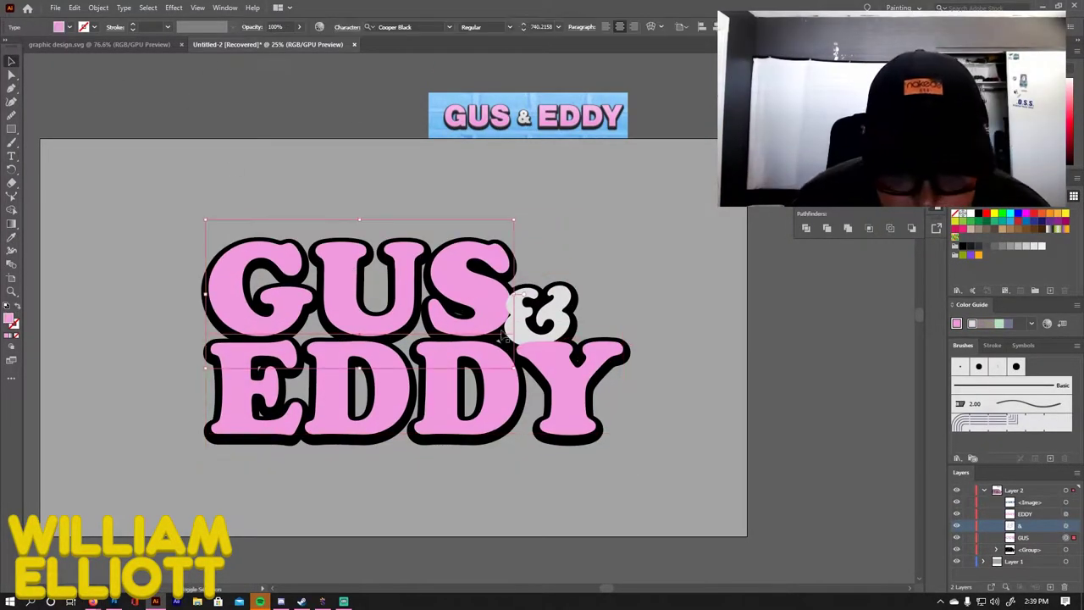
left_click(473, 257)
key("shift+x")
Swap GUS back to a pink fill with no stroke
scroll(280, 85, "up", 3)
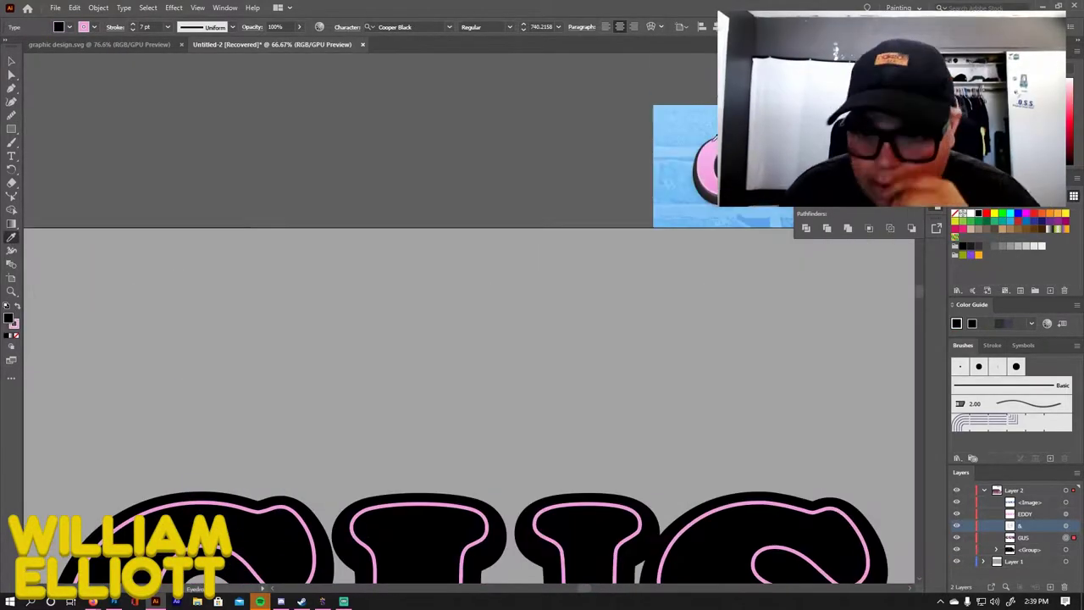
key("shift+x")
left_click(15, 309)
left_click(18, 309)
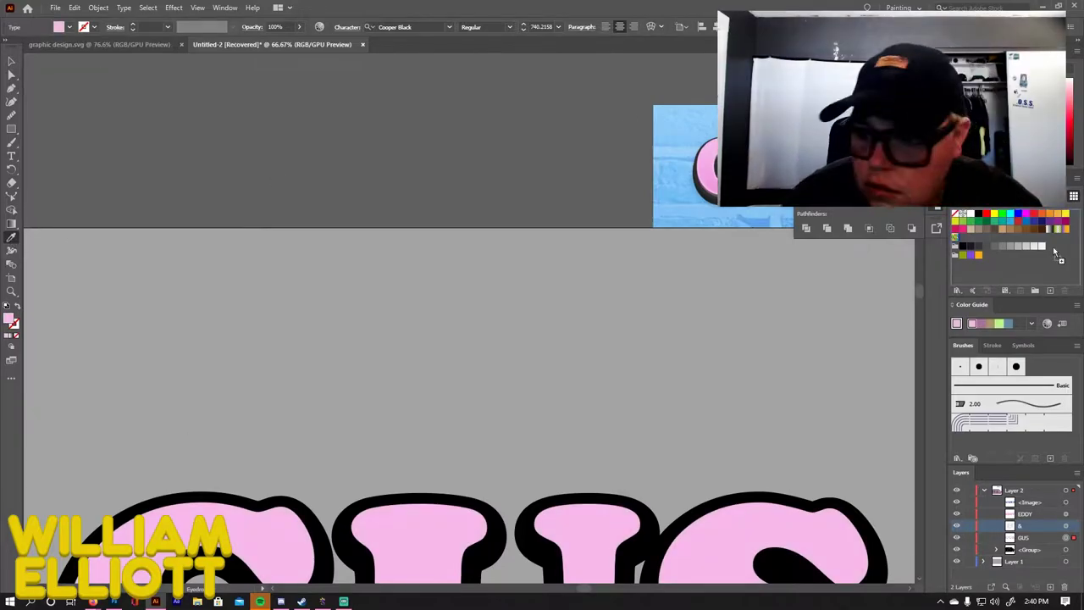
left_click(84, 27)
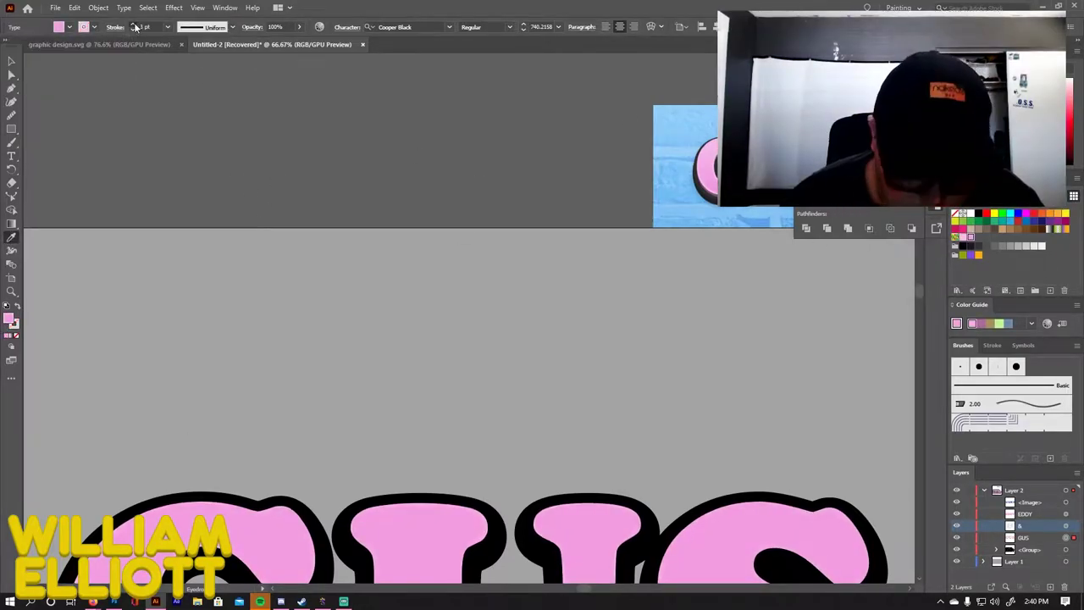
scroll(458, 339, "down", 5)
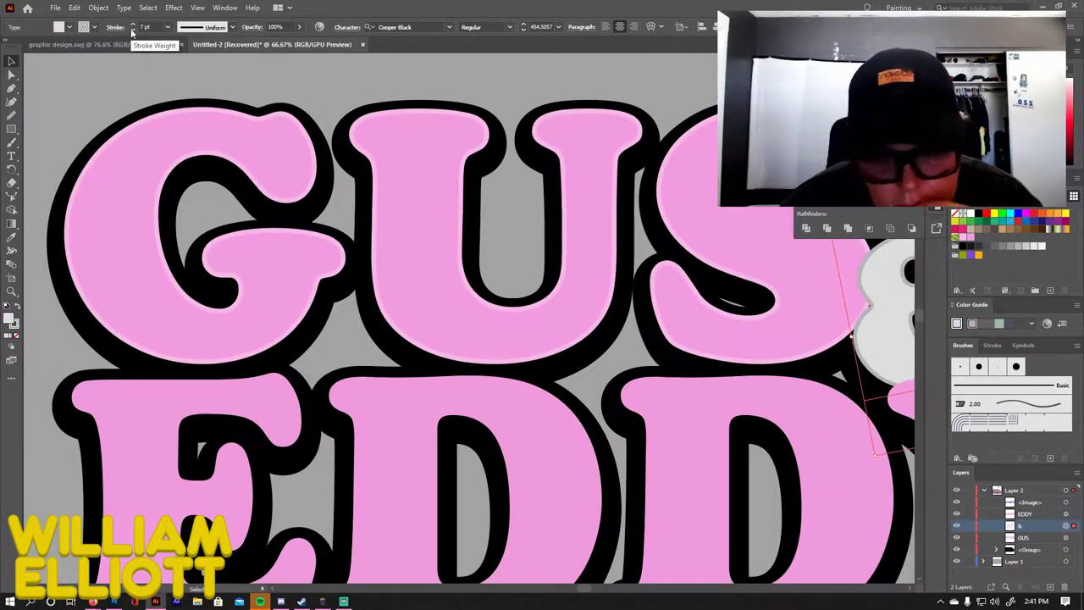
key("ctrl+minus")
key("ctrl+minus")
Set the fill and stroke colours of the EDDY lettering and the ampersand
key("ctrl+shift+a")
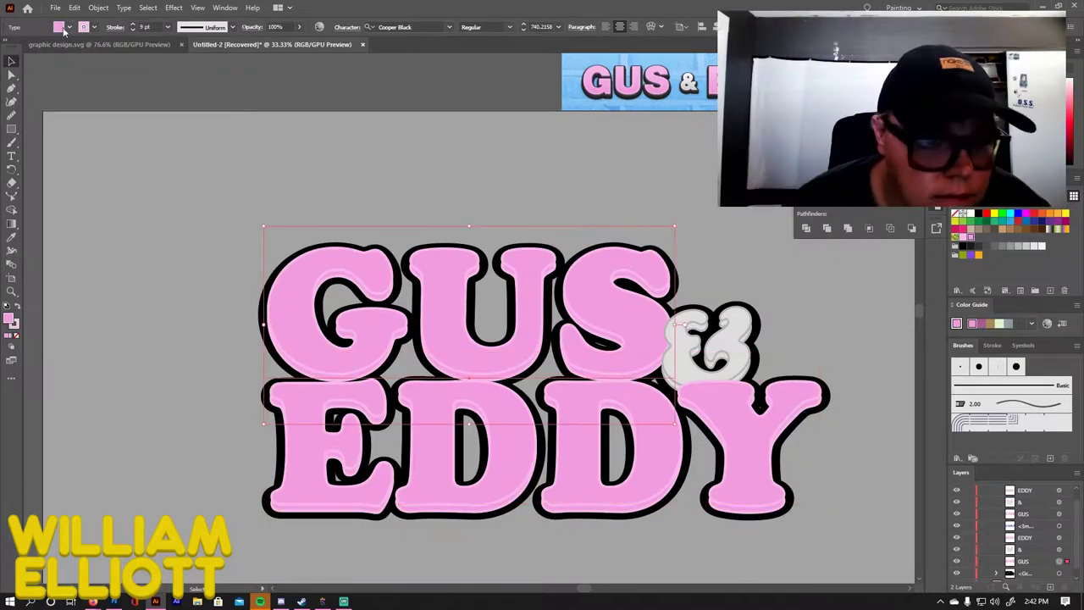
left_click(1059, 537)
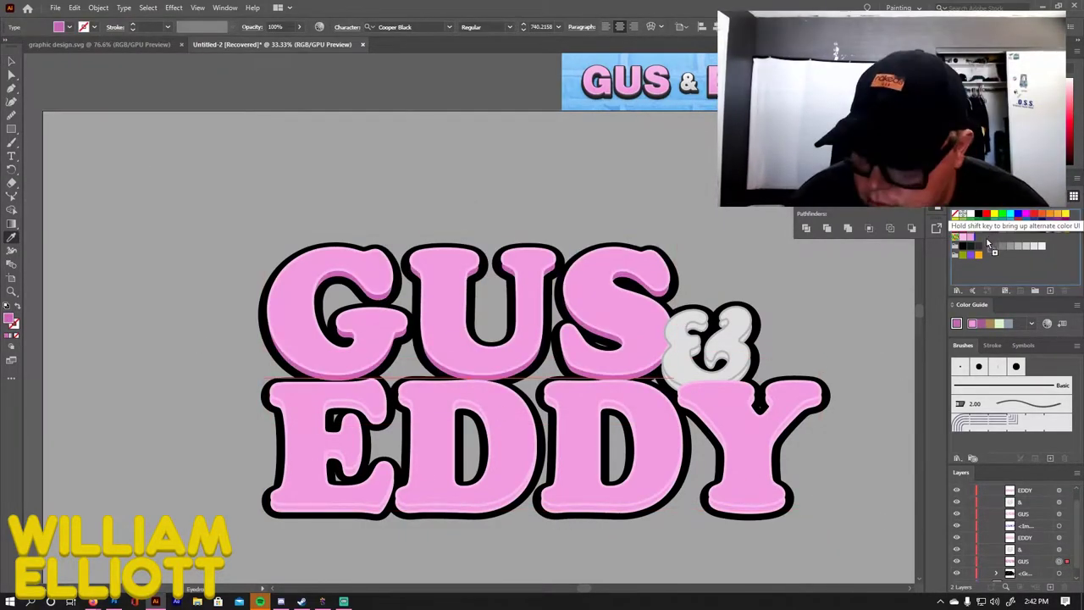
left_click(66, 28)
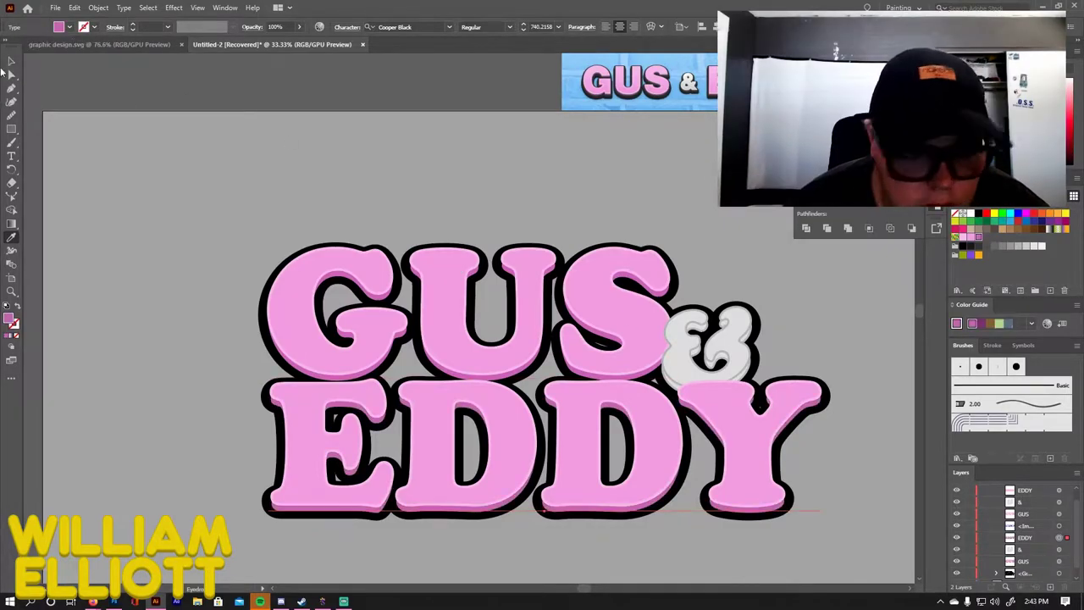
left_click(1059, 549)
left_click(84, 28)
left_click(805, 455)
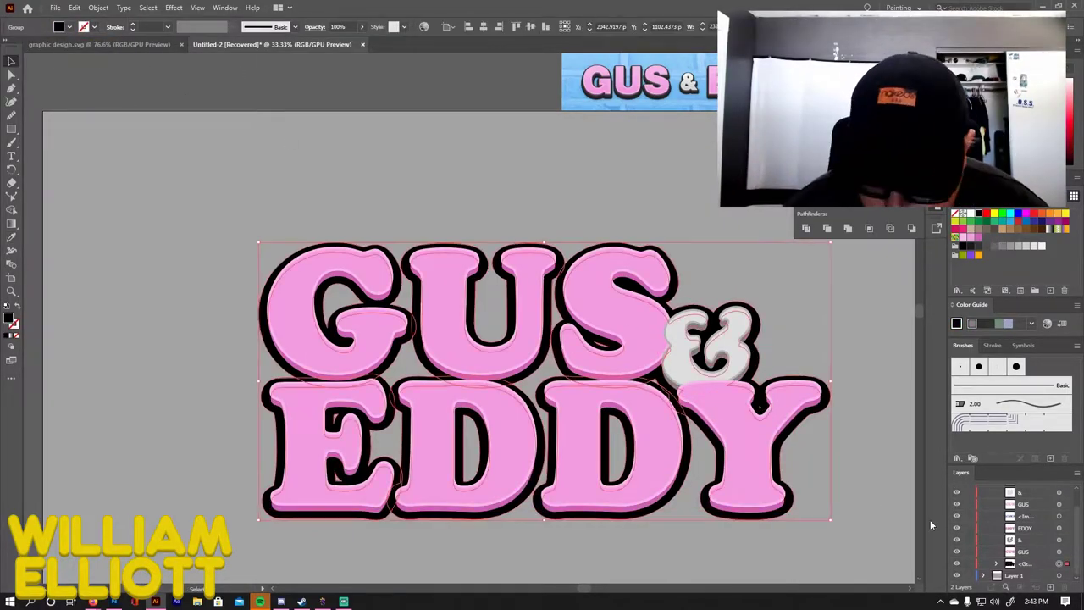
key("ctrl+shift+g")
left_click(84, 27)
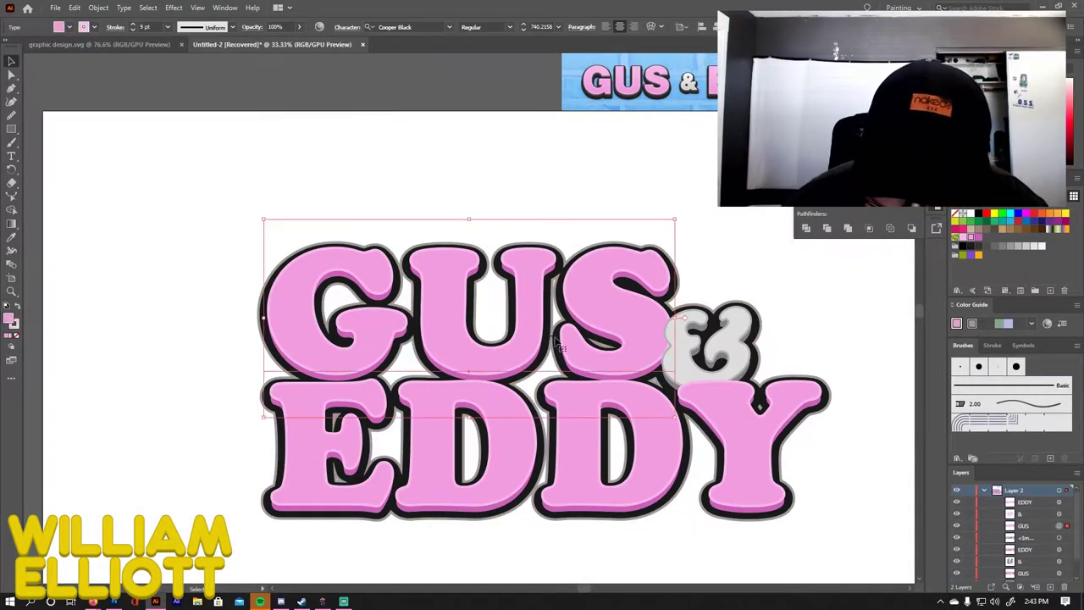
scroll(576, 341, "up", 4)
left_click(1059, 540)
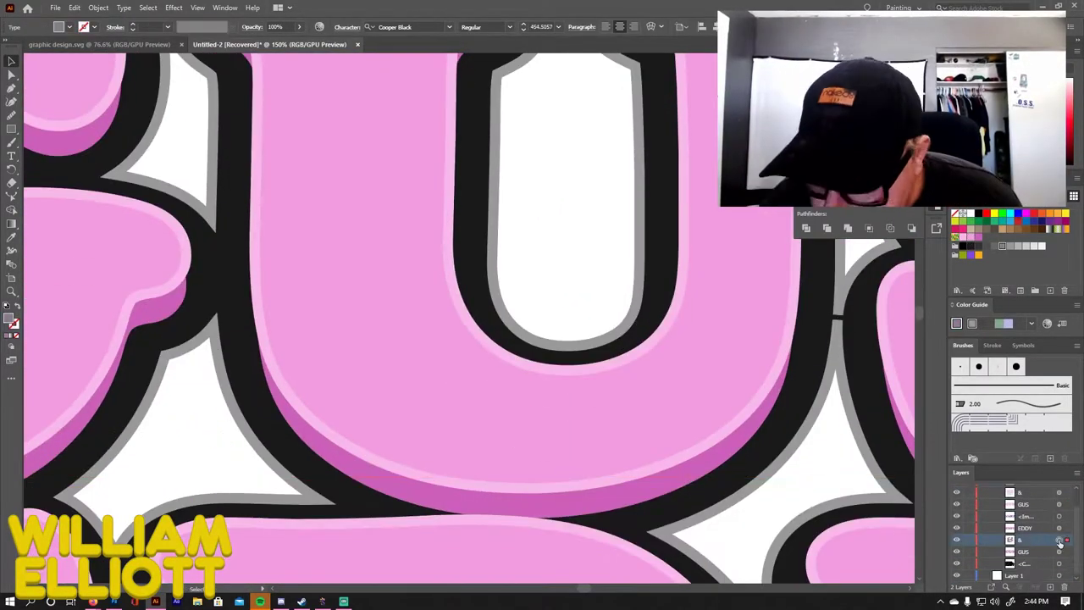
scroll(838, 430, "down", 3)
scroll(838, 430, "up", 3)
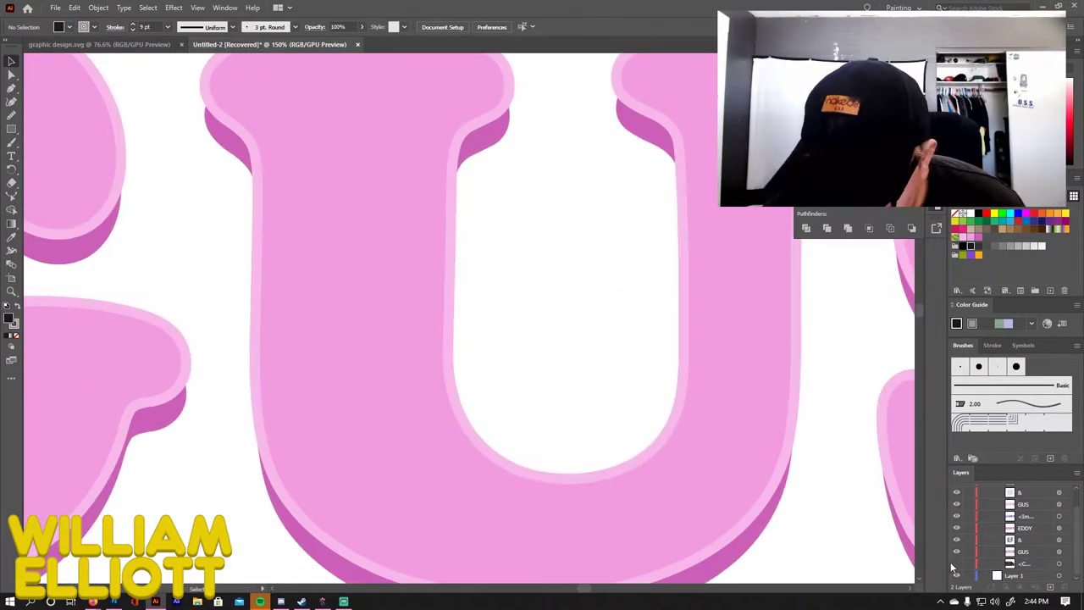
key("a")
left_click(838, 430)
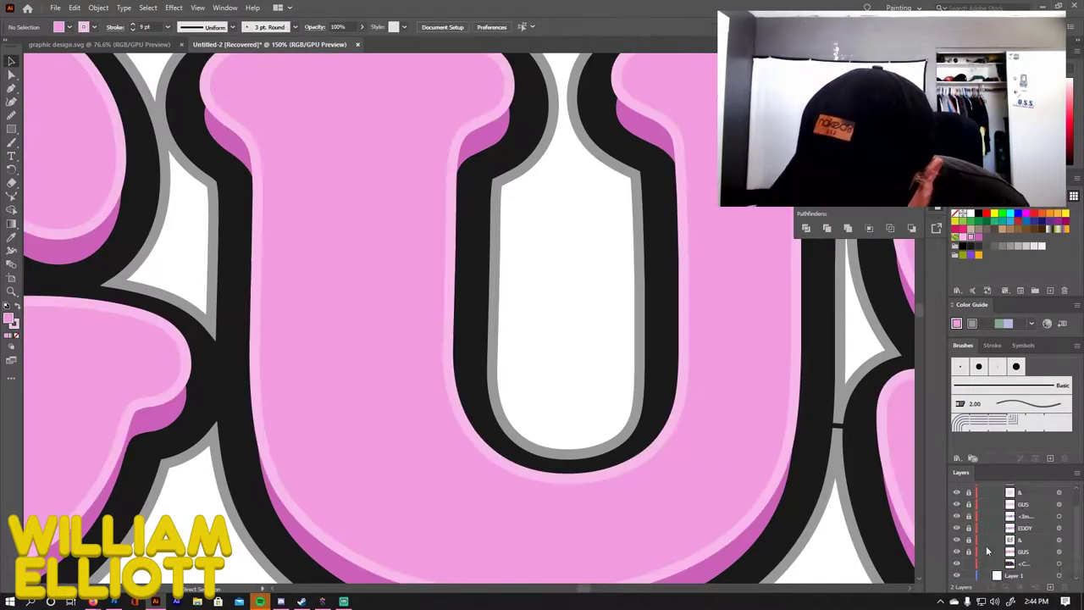
key("a")
left_click(691, 380)
key("ctrl+equal")
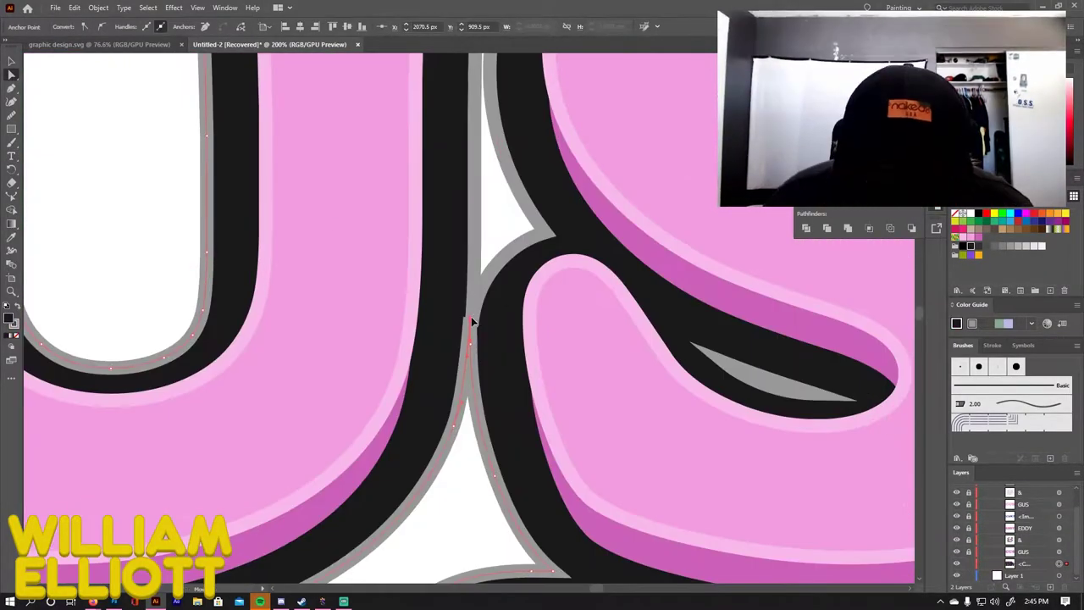
scroll(474, 338, "up", 1)
left_click(197, 8)
left_click(254, 429)
key("ctrl+shift+a")
key("v")
key("ctrl+minus")
key("ctrl+minus")
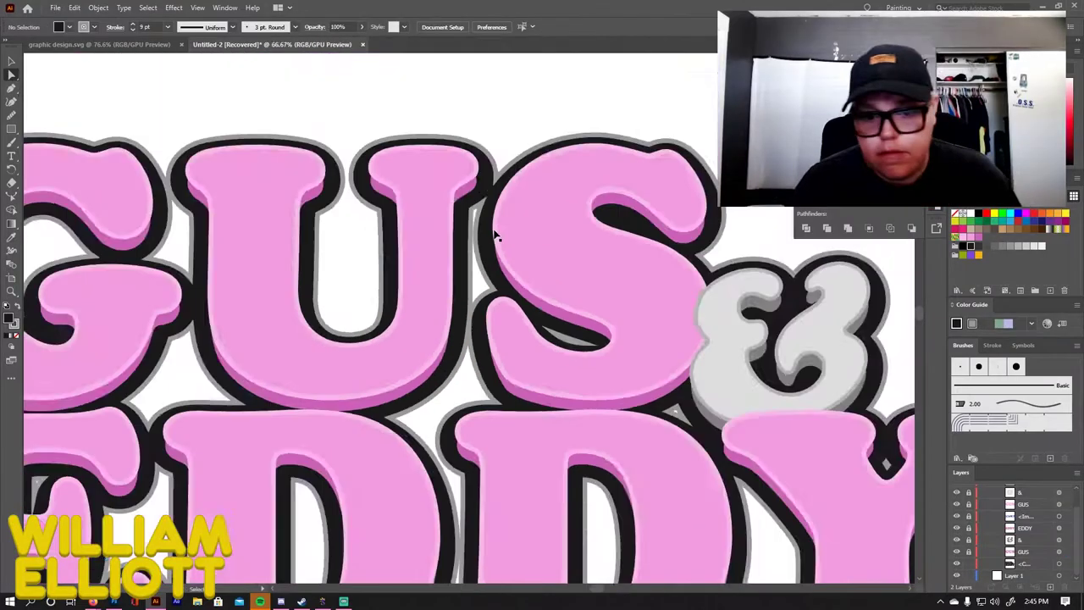
key("ctrl+minus")
key("ctrl+minus")
scroll(294, 295, "down", 1)
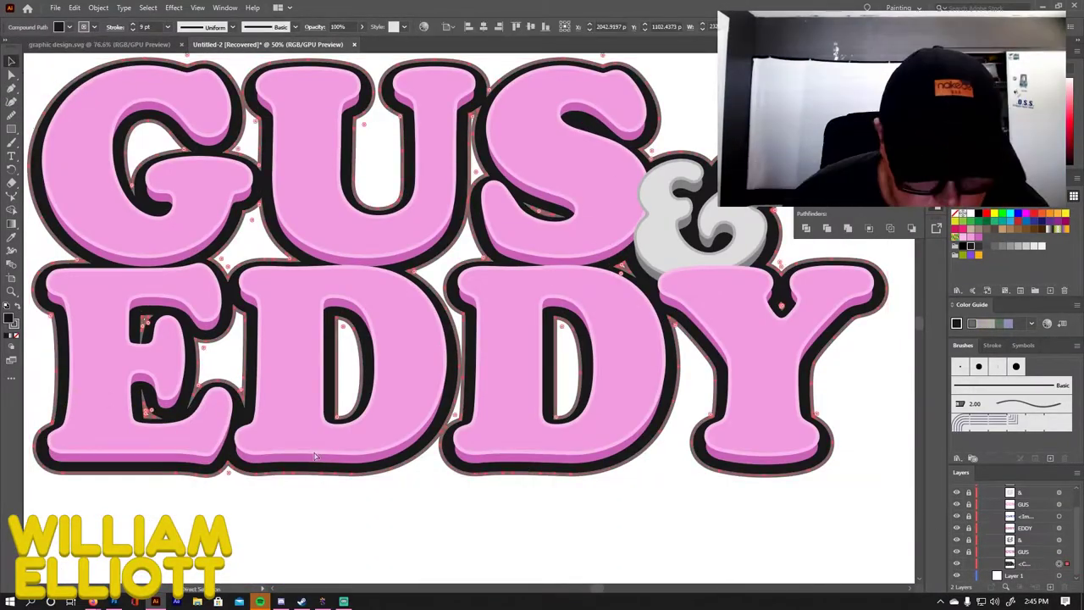
Set the lettering's outline compound path fill to black
left_click(67, 378)
left_click(61, 26)
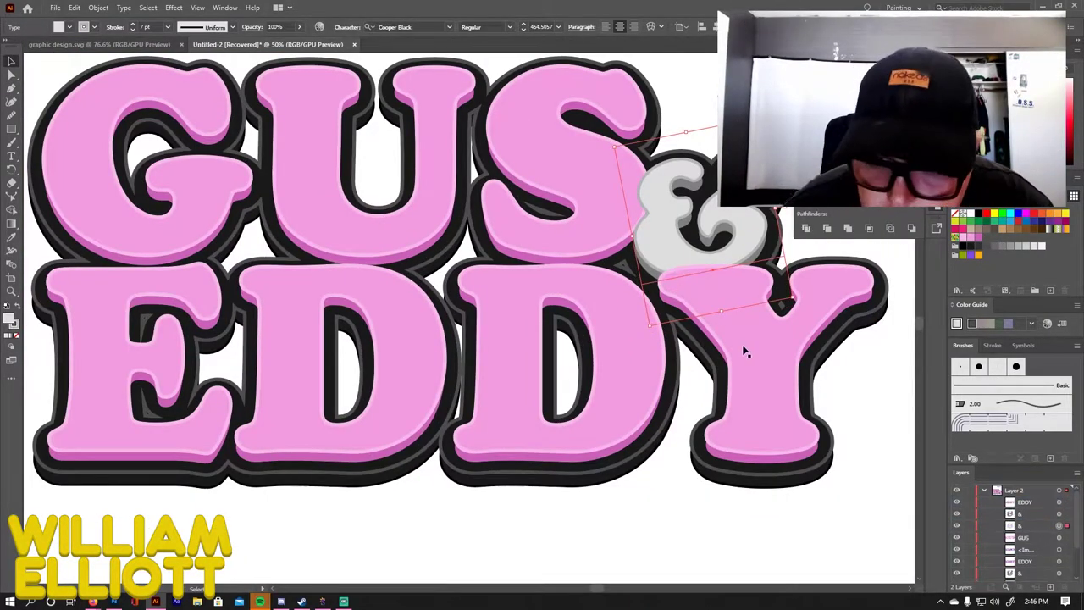
key("shift+x")
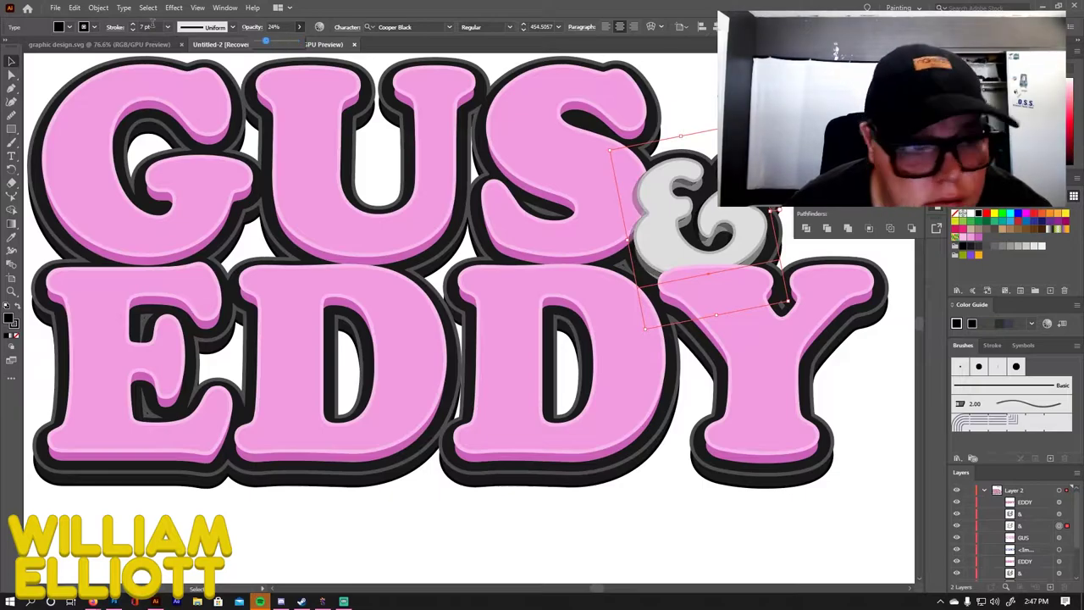
Convert EDDY to outlines, expand it, and lower the Y path's opacity to 18%
right_click(352, 289)
left_click(411, 364)
right_click(793, 342)
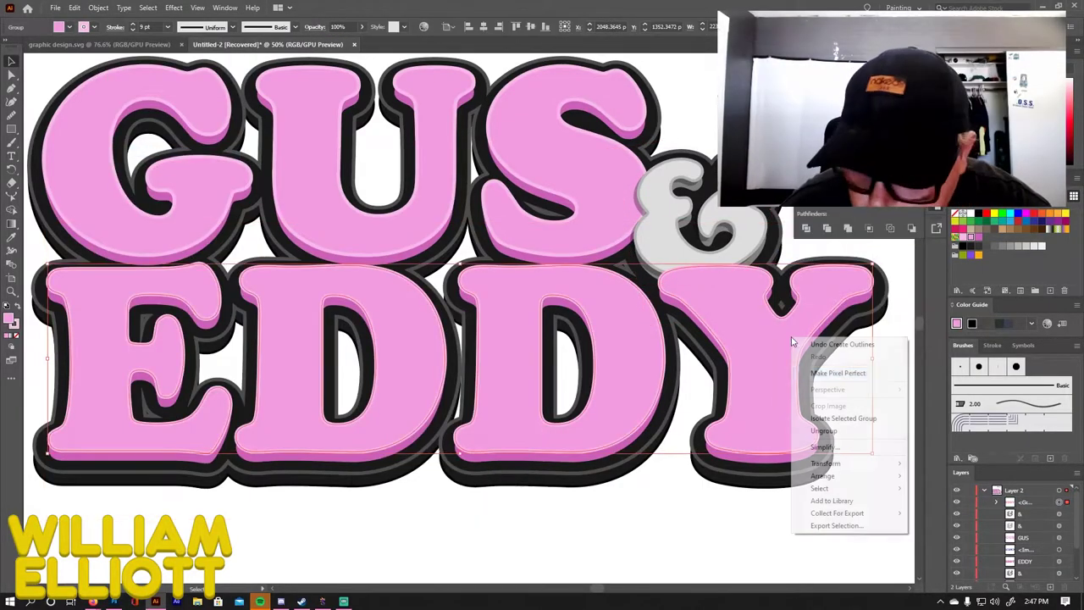
key("Return")
key("a")
left_click(558, 285)
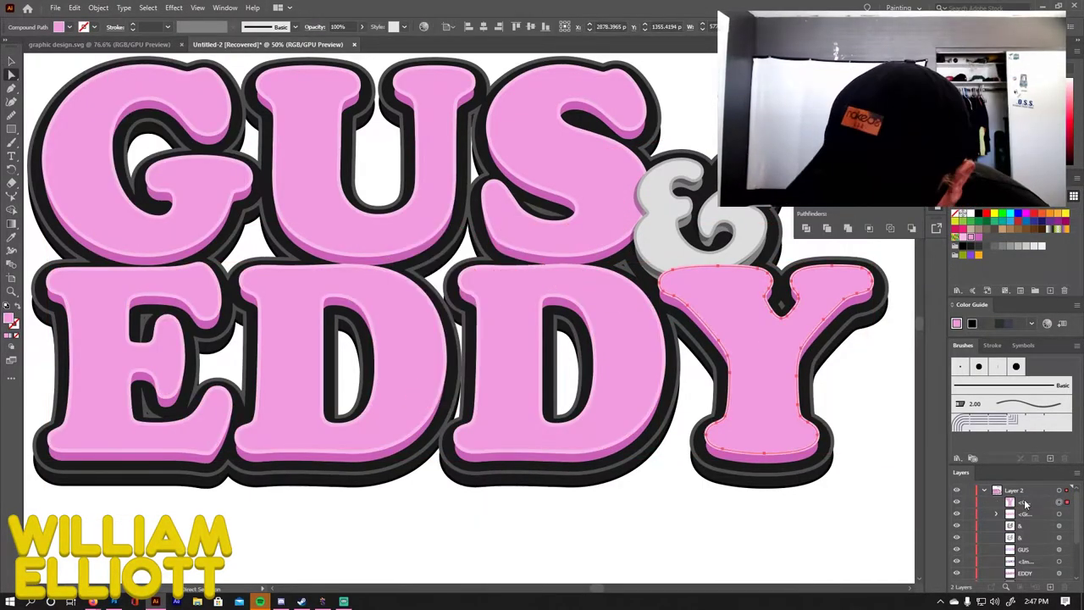
left_click_drag(364, 40, 326, 40)
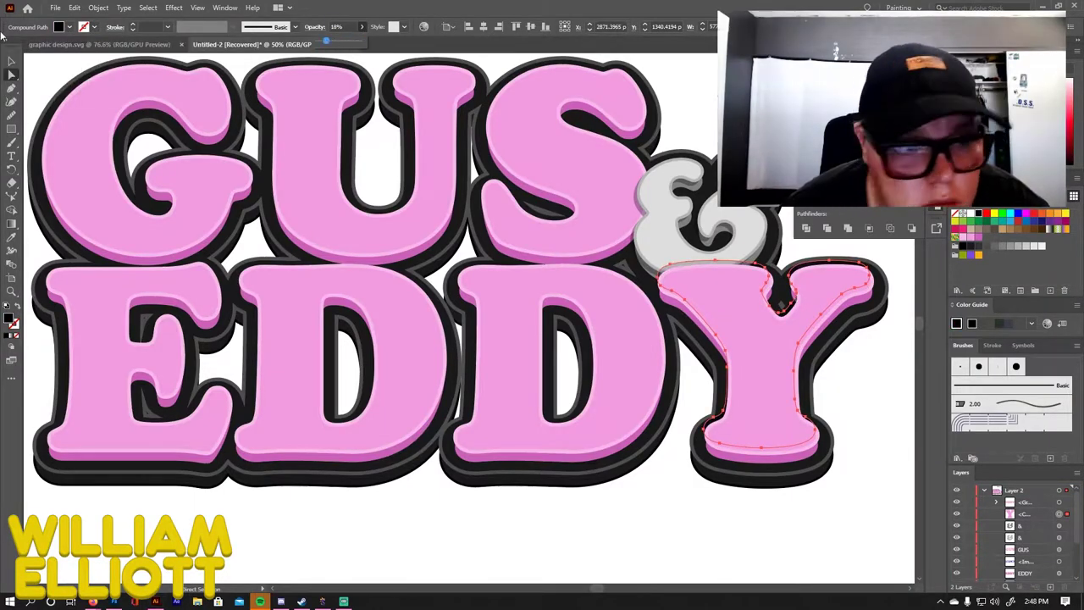
Copy the whole logo into the Photoshop banner, shrunk and centred below the webcams
key("ctrl+0")
key("ctrl+a")
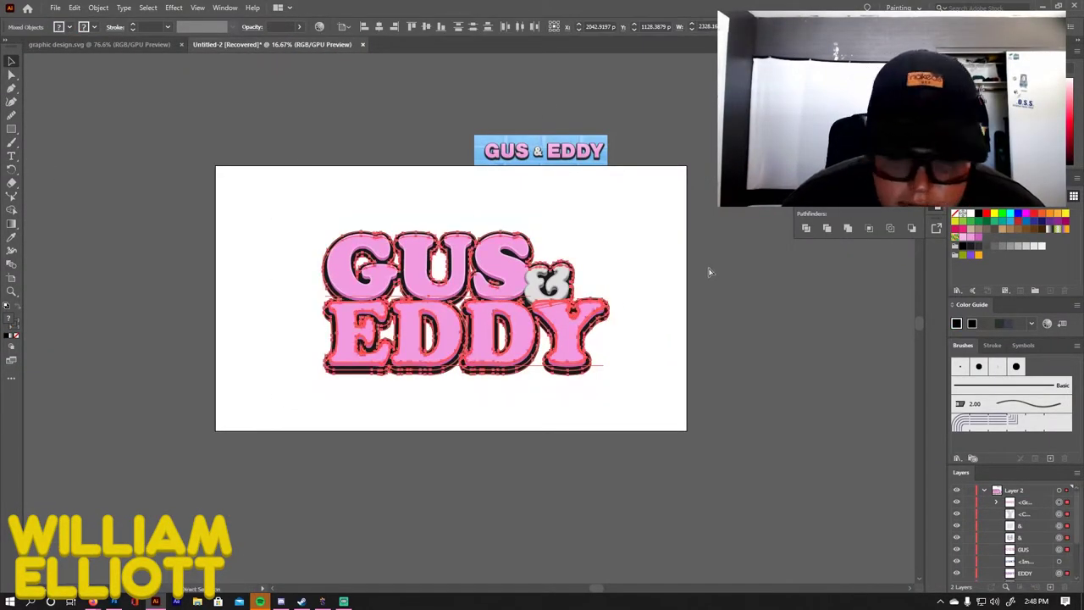
key("ctrl+c")
key("alt+Tab")
key("ctrl+v")
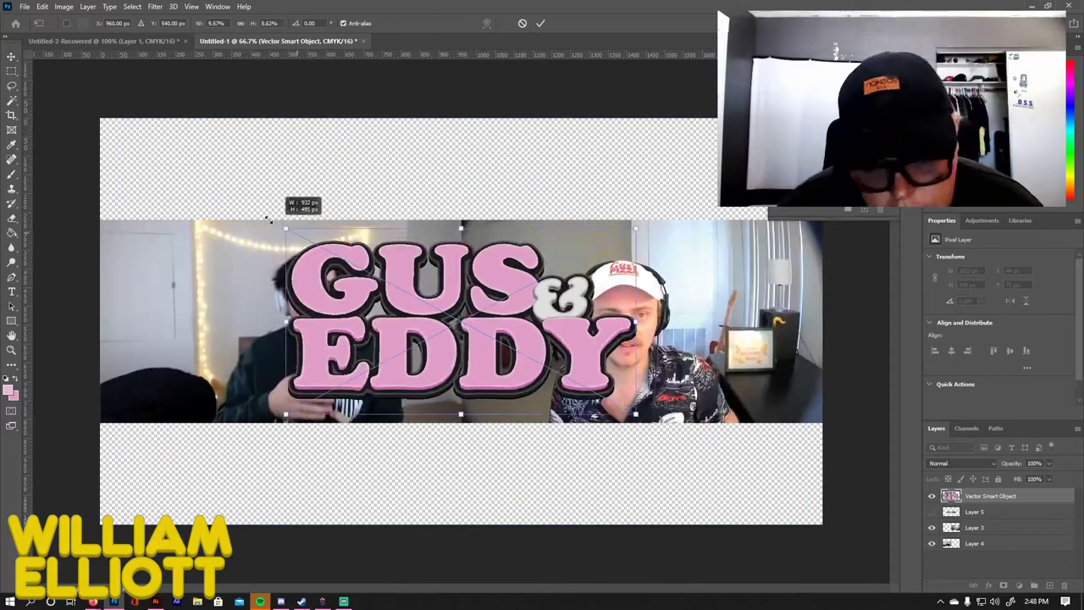
mouse_move(267, 219)
left_mouse_down()
mouse_move(362, 269)
mouse_move(357, 428)
left_mouse_up()
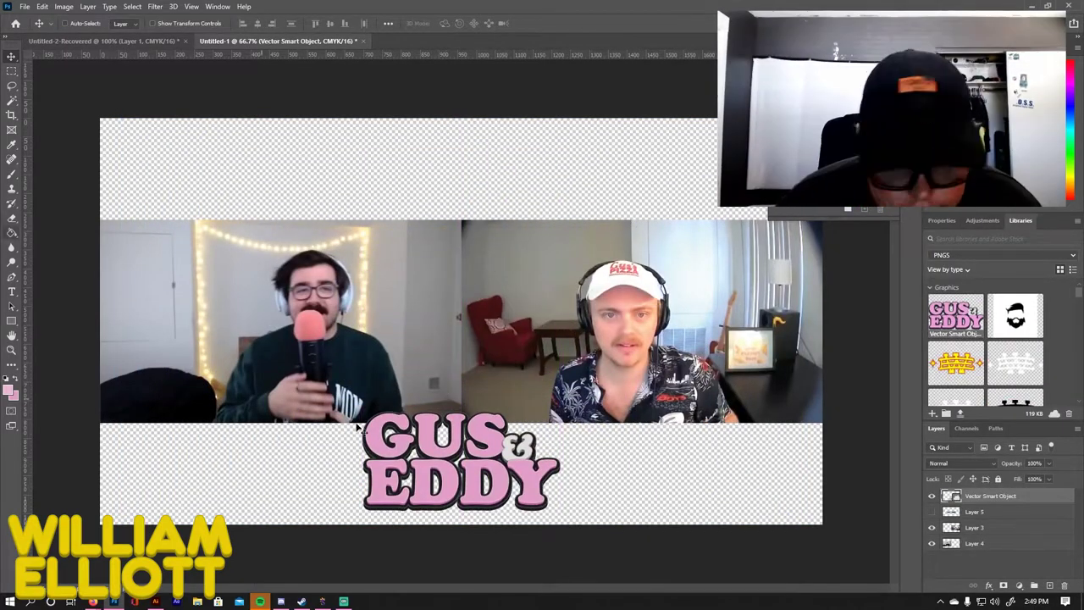
key("b")
left_click(974, 511)
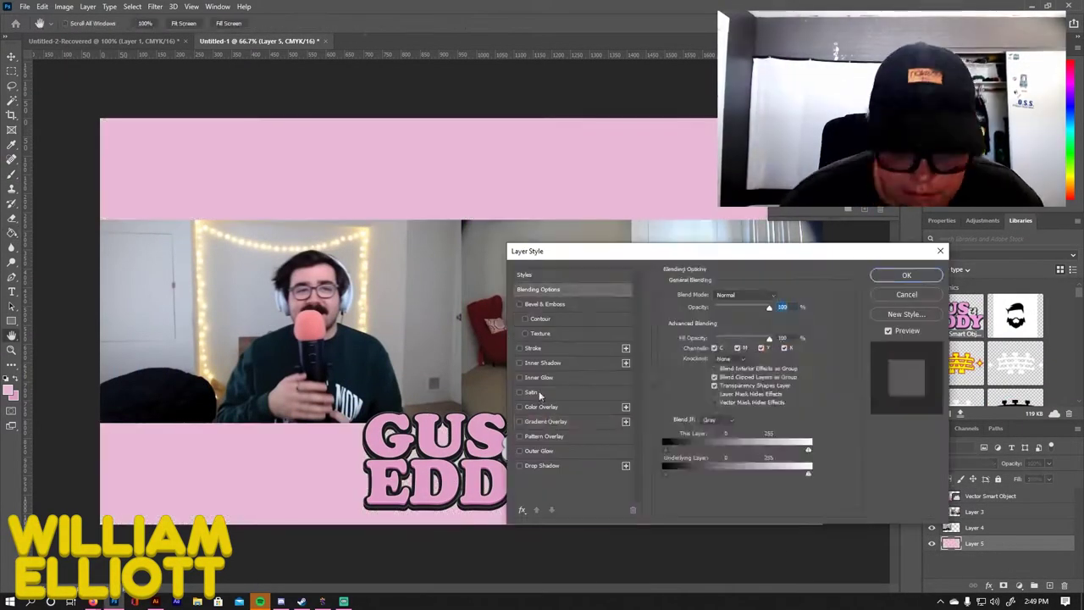
Confirm the teal gradient overlay on Layer 5 and nudge the GUS EDDY logo
key("Return")
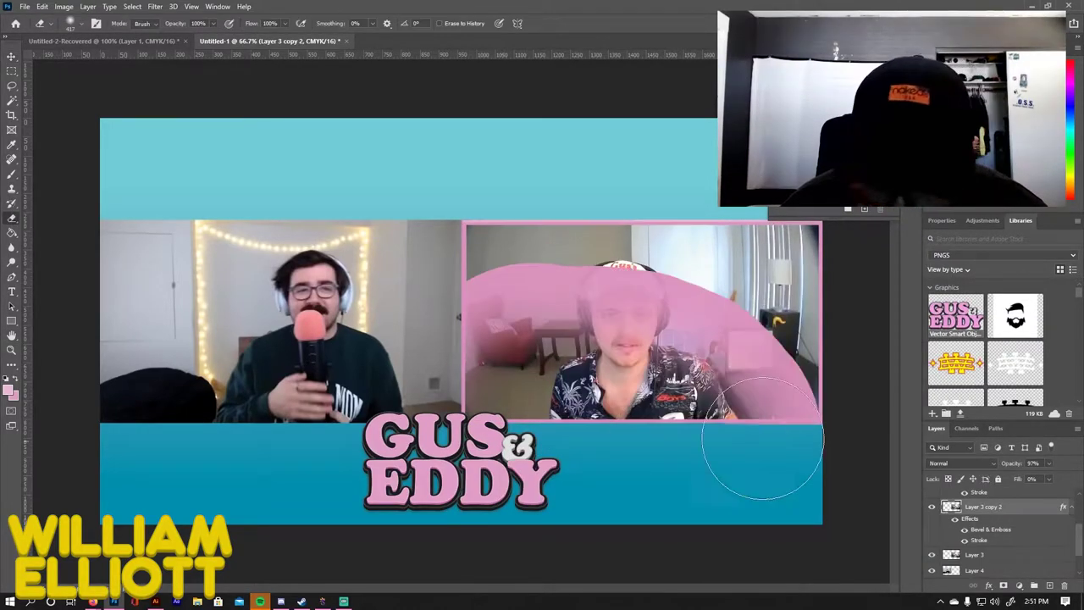
left_click_drag(415, 430, 415, 434)
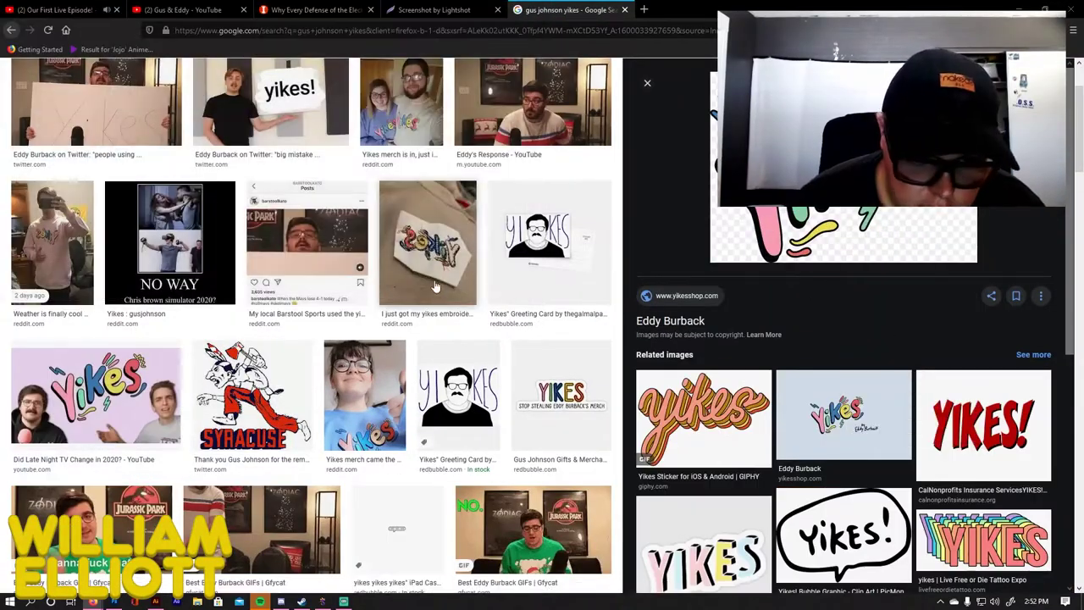
Search Google Images for 'gus johnson logo'
scroll(434, 286, "up", 10)
triple_click(162, 80)
type("gus johnson logo")
key("Return")
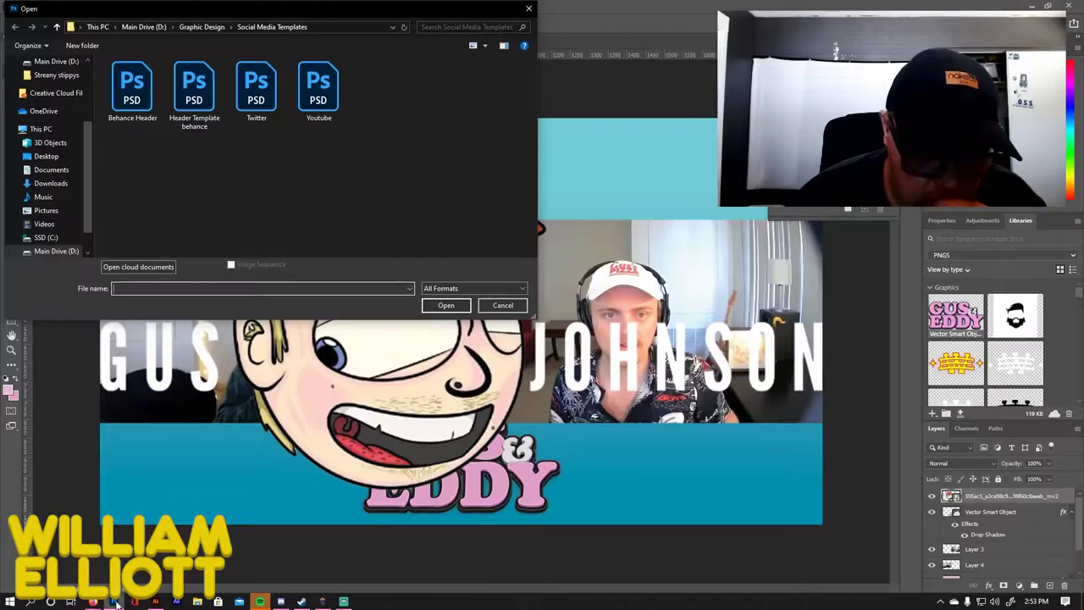
Delete the GUS text, add Yikes beside the cartoon face, move the pair top-left and duplicate it
key("Delete")
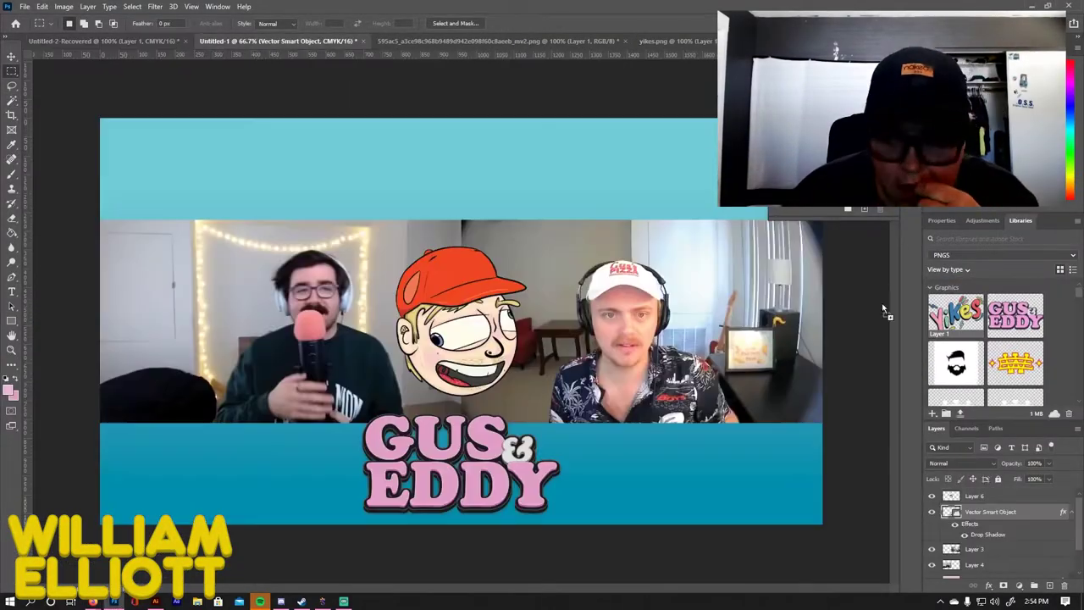
left_click_drag(884, 311, 626, 309)
left_click(974, 497, "shift")
left_click_drag(631, 377, 343, 258)
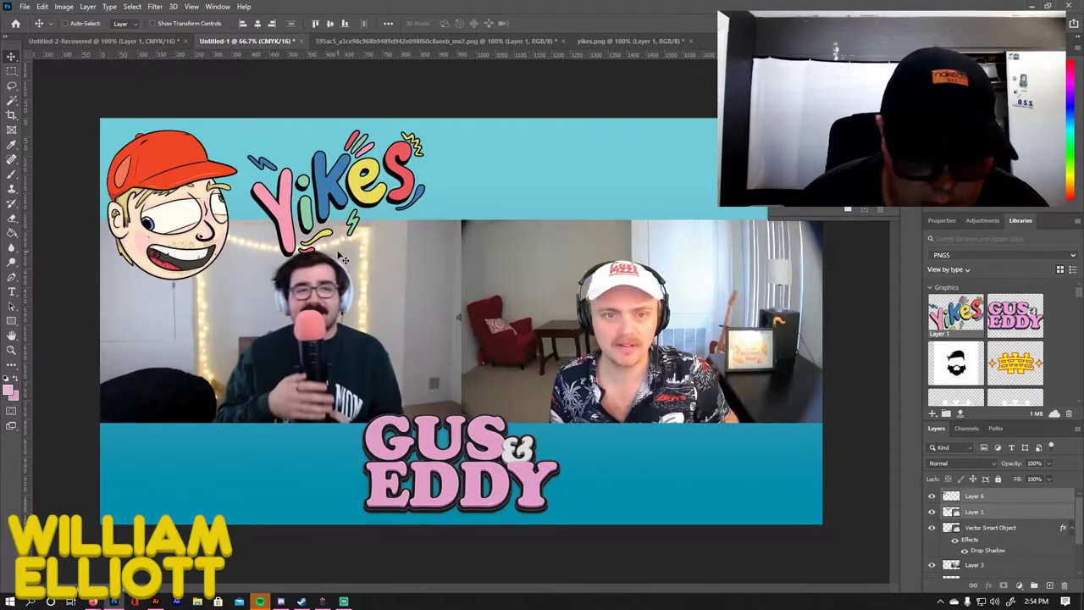
left_click_drag(468, 222, 491, 384)
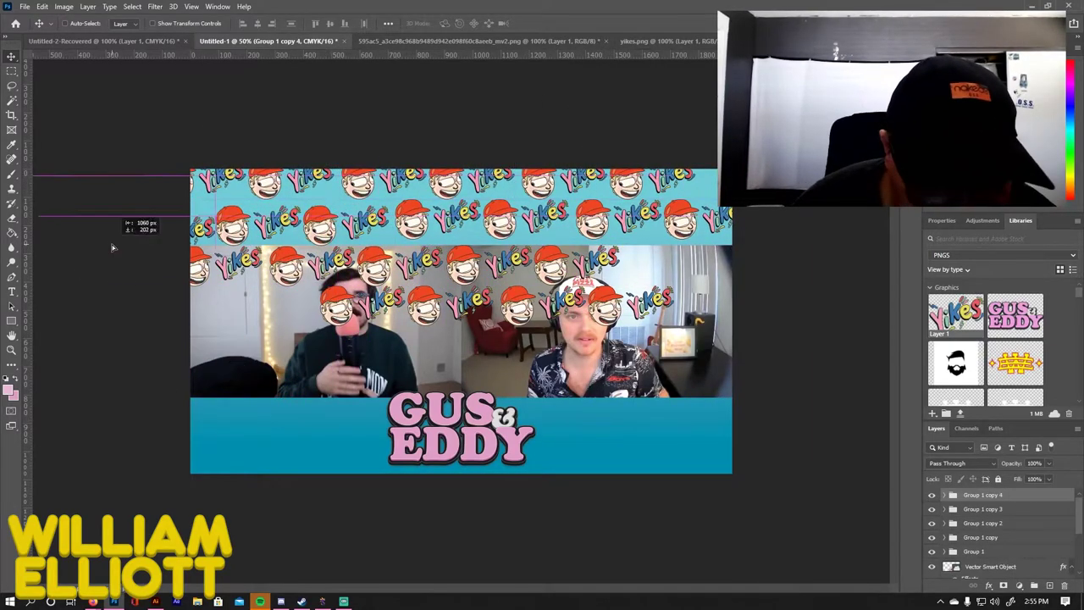
Duplicate the head-and-Yikes rows across the whole banner and merge them into one layer
left_click_drag(875, 277, 731, 212)
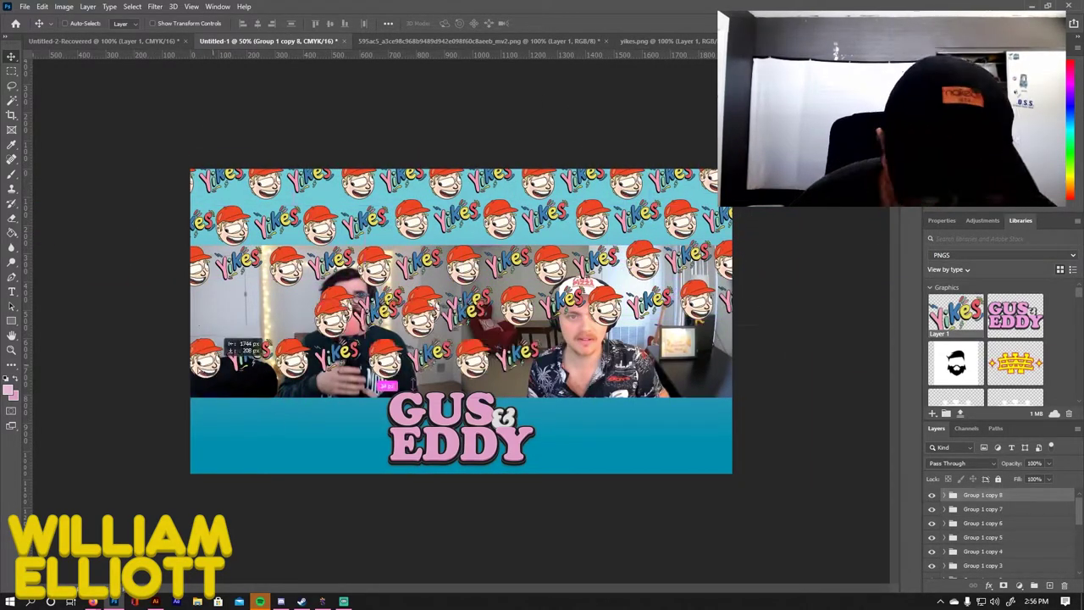
left_click_drag(213, 383, 739, 348)
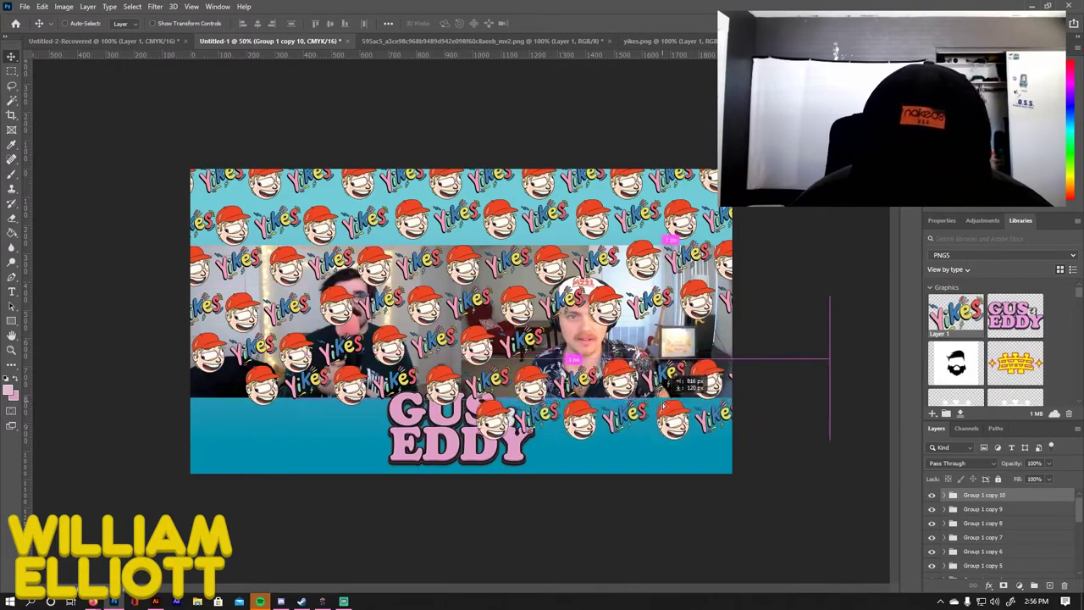
left_click_drag(654, 434, 225, 451)
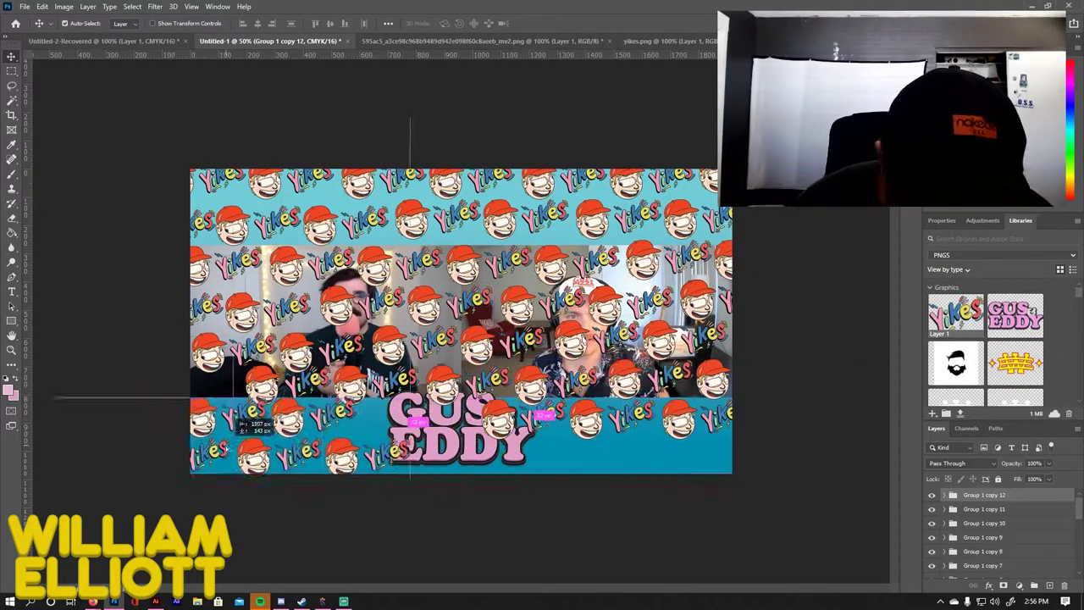
left_click_drag(485, 441, 463, 421)
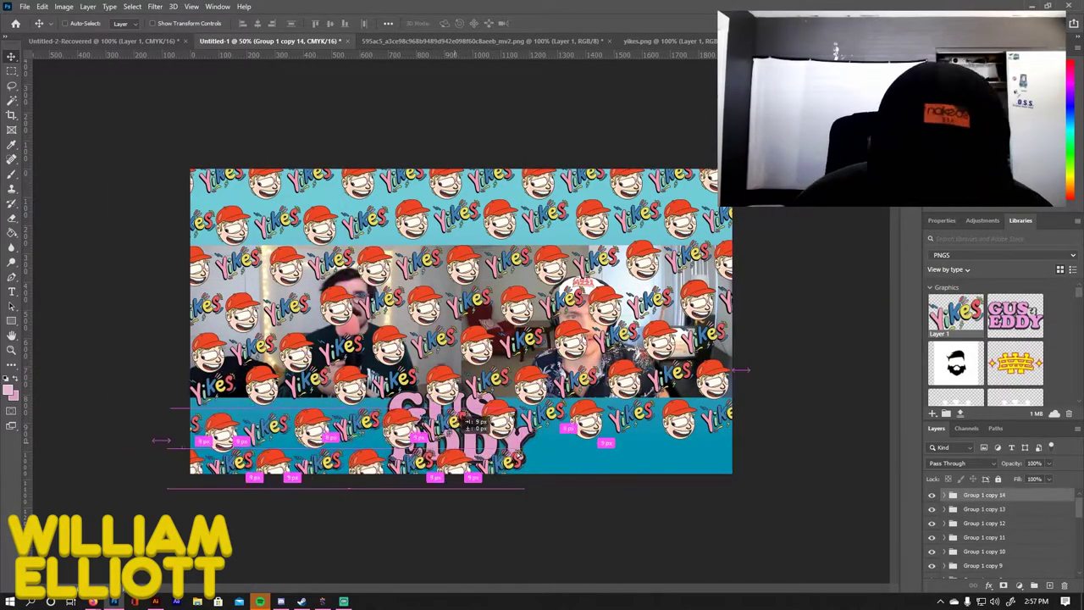
key("ctrl+e")
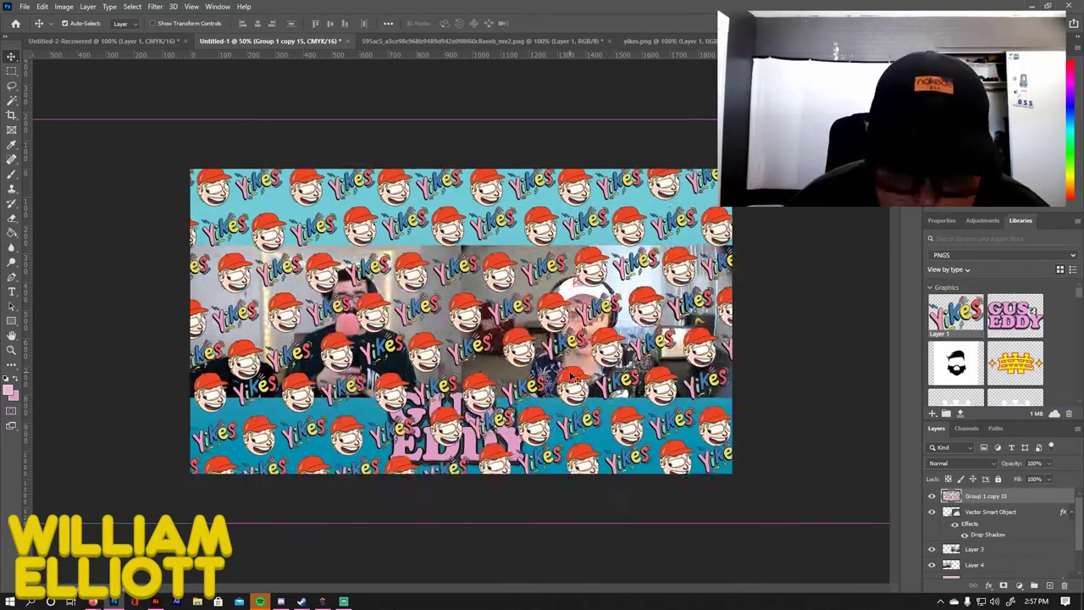
left_click(983, 220)
Set the pattern layer to Overlay beneath the webcam video with a black and white adjustment
left_click(63, 6)
left_click(489, 223)
left_click(64, 6)
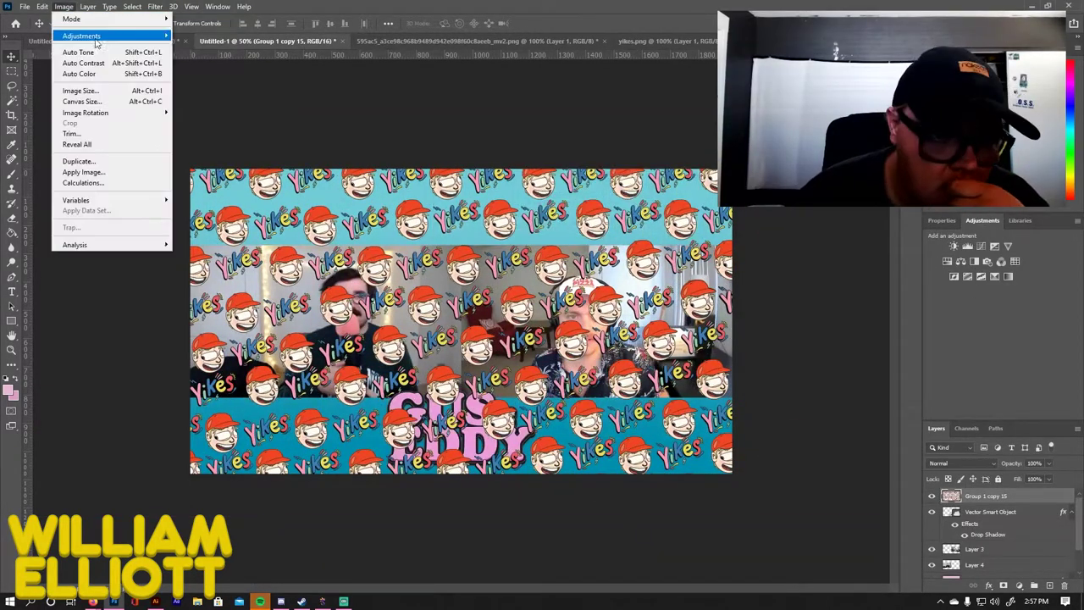
left_click(962, 464)
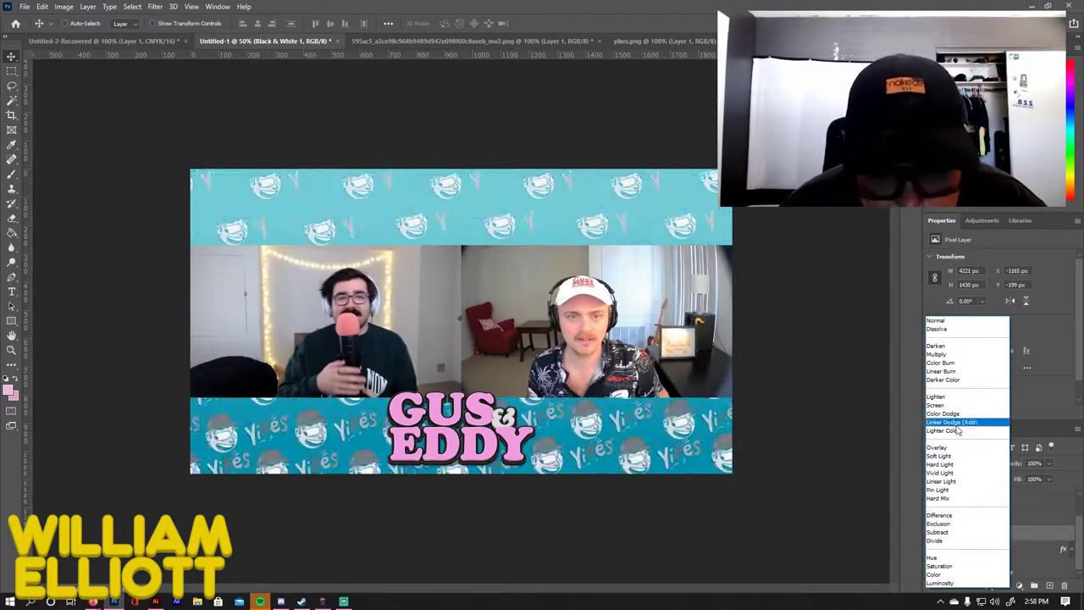
key("ctrl+z")
left_click(936, 459)
left_click(953, 460)
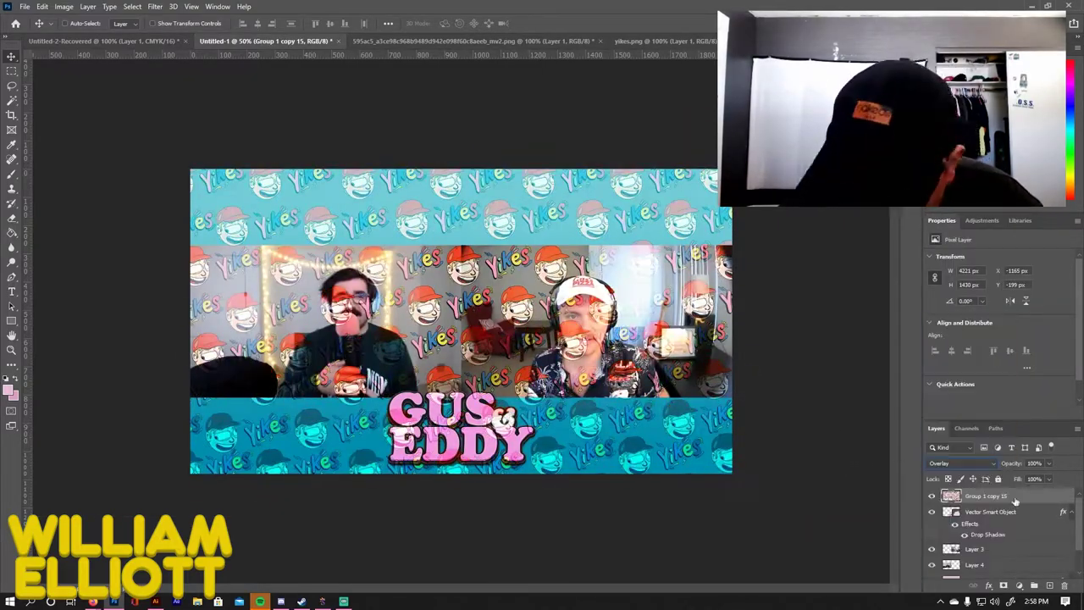
key("ctrl+bracketleft")
key("ctrl+bracketleft")
key("ctrl+bracketleft")
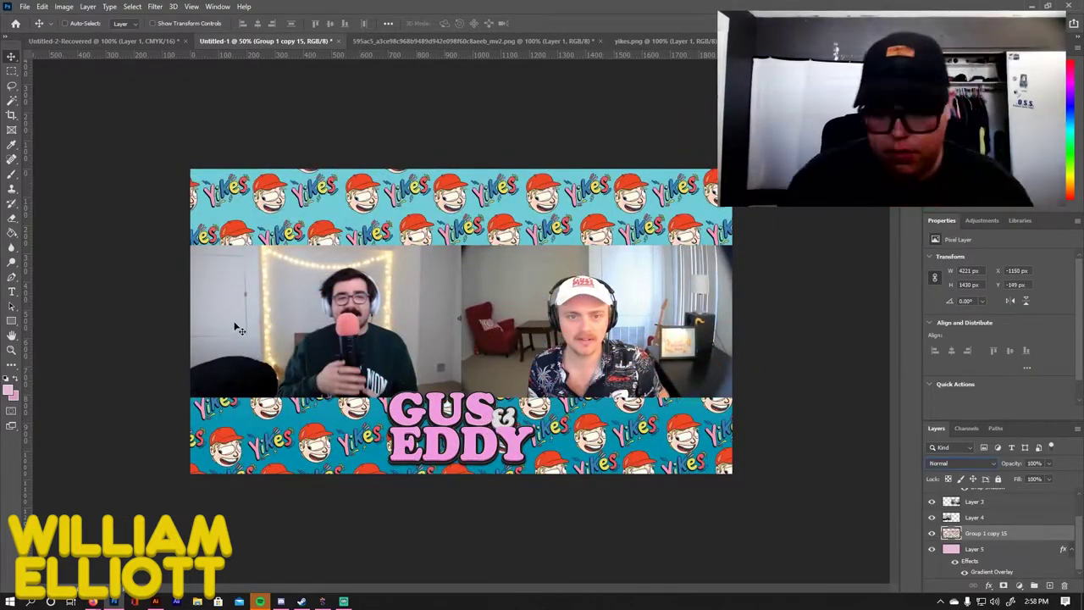
key("ctrl+minus")
Place the cartoon head onto the banner, shrunk and set beside the Yikes logo
left_click(962, 463)
key("ctrl+Tab")
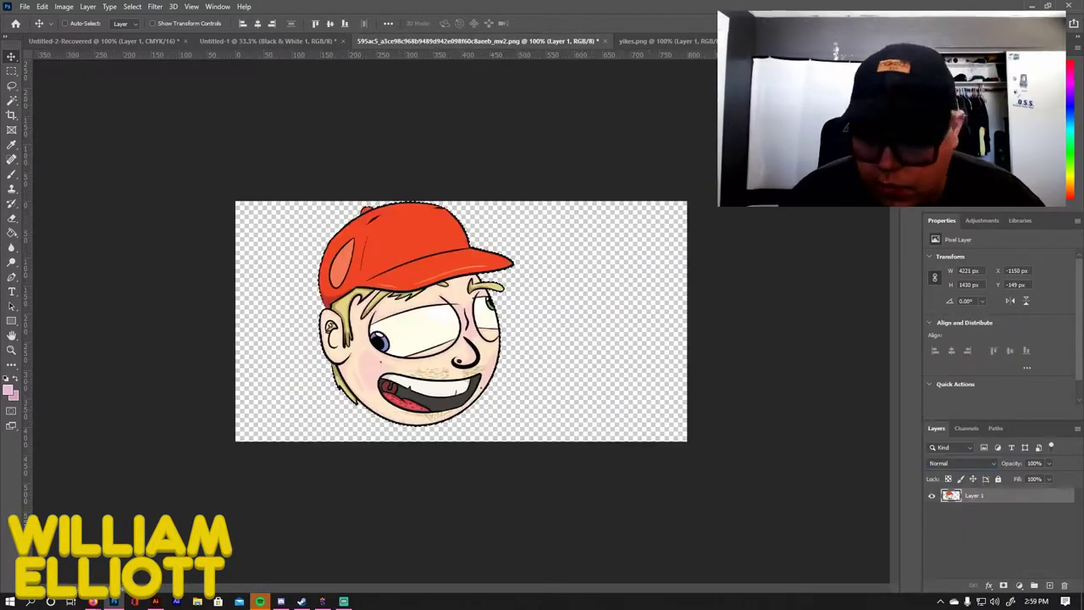
key("ctrl+shift+Tab")
left_click_drag(955, 313, 364, 296)
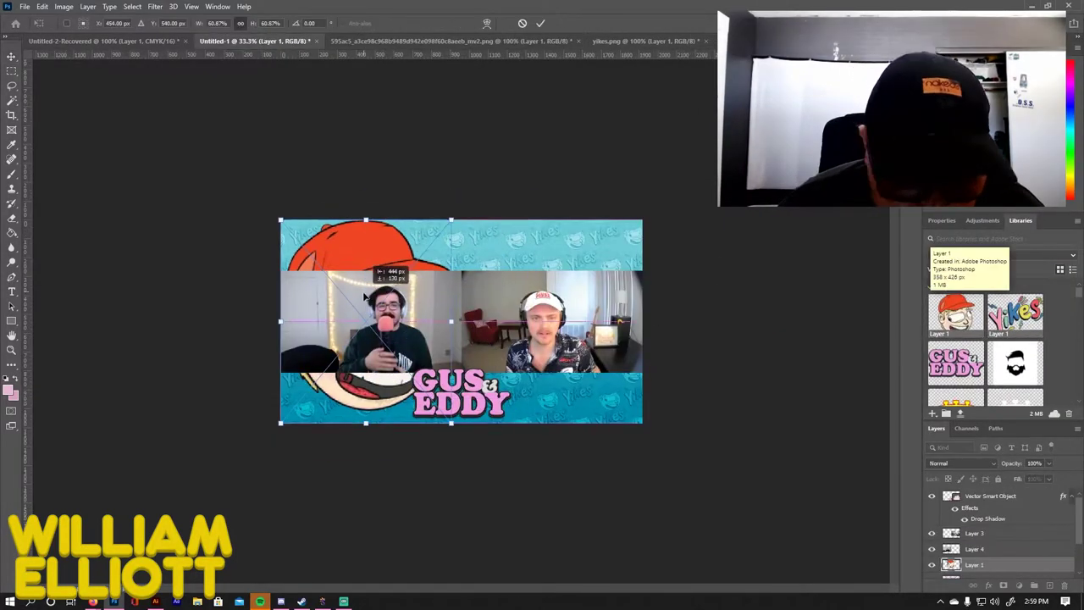
left_click_drag(411, 242, 441, 235)
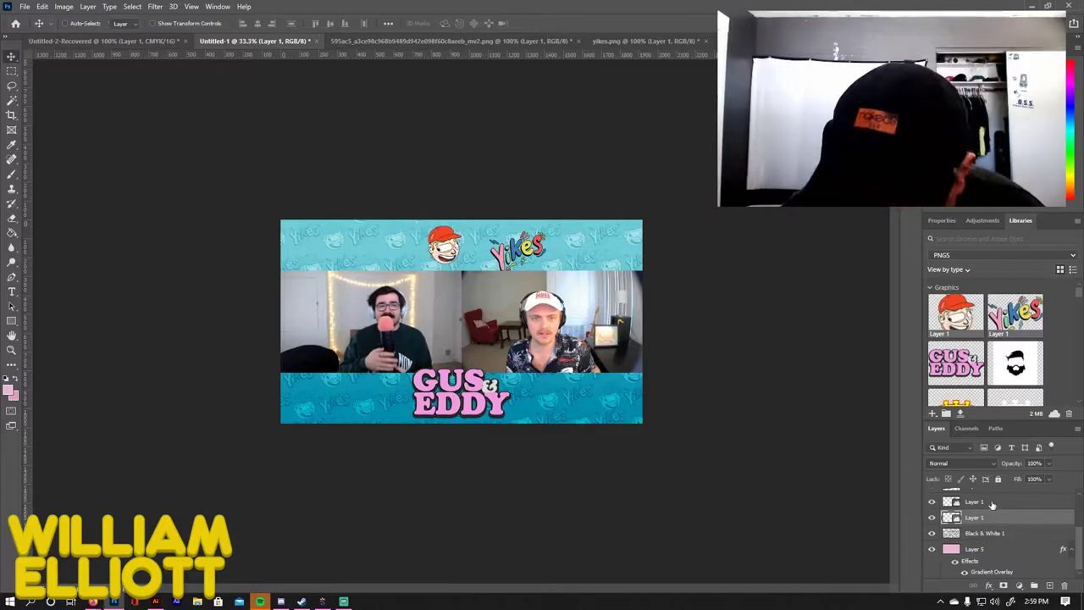
key("ctrl+plus")
key("ctrl+plus")
Type an X beside the Yikes logo and try out a few fonts for it
key("t")
left_click(675, 227)
type("X")
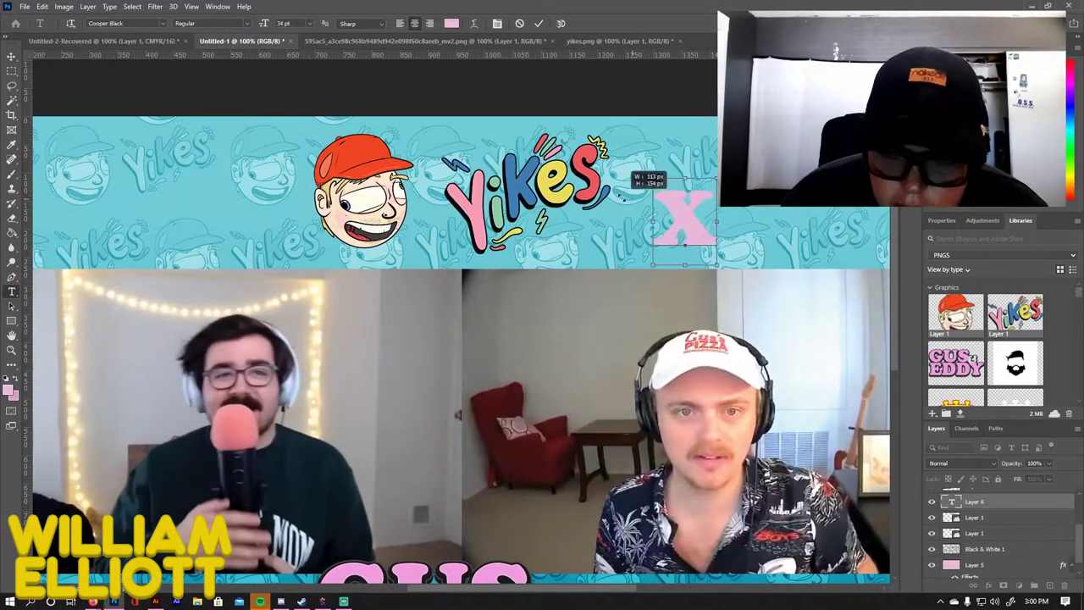
left_click(119, 23)
key("Down")
key("Down")
key("Down")
key("Down")
key("Down")
key("Down")
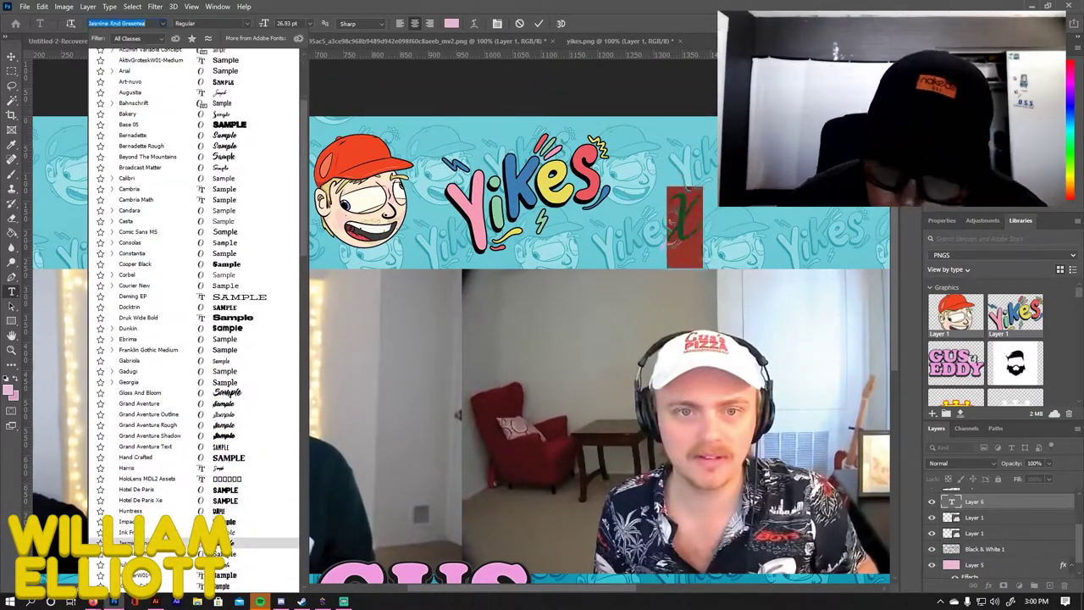
key("Down")
key("Down")
key("Down")
key("Down")
key("Down")
key("Down")
key("Down")
key("Down")
key("Down")
key("Down")
key("Down")
key("Down")
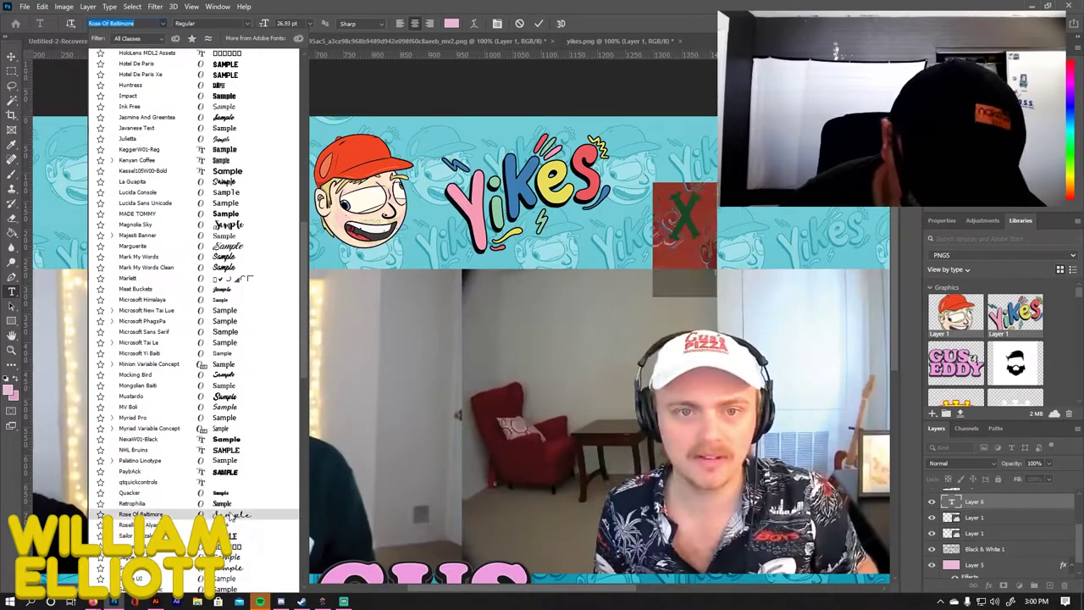
key("Down")
key("Down")
key("Down")
key("Down")
key("Down")
key("Down")
key("Return")
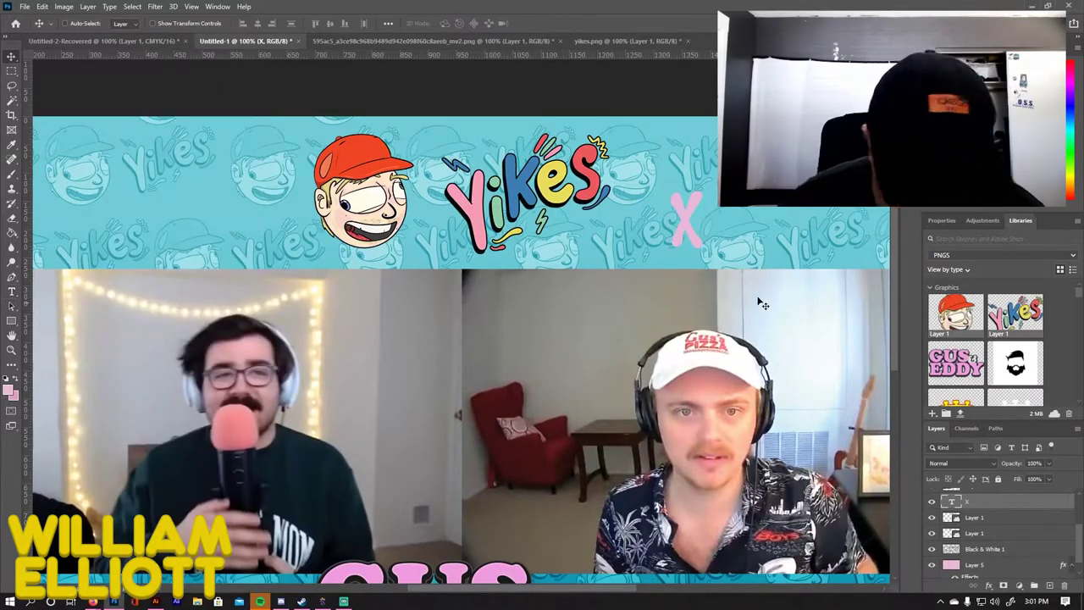
Style the X with a Stroke outline and a red Color Overlay
double_click(983, 502)
left_click(533, 348)
left_click(691, 376)
left_click(648, 133)
left_click(542, 289)
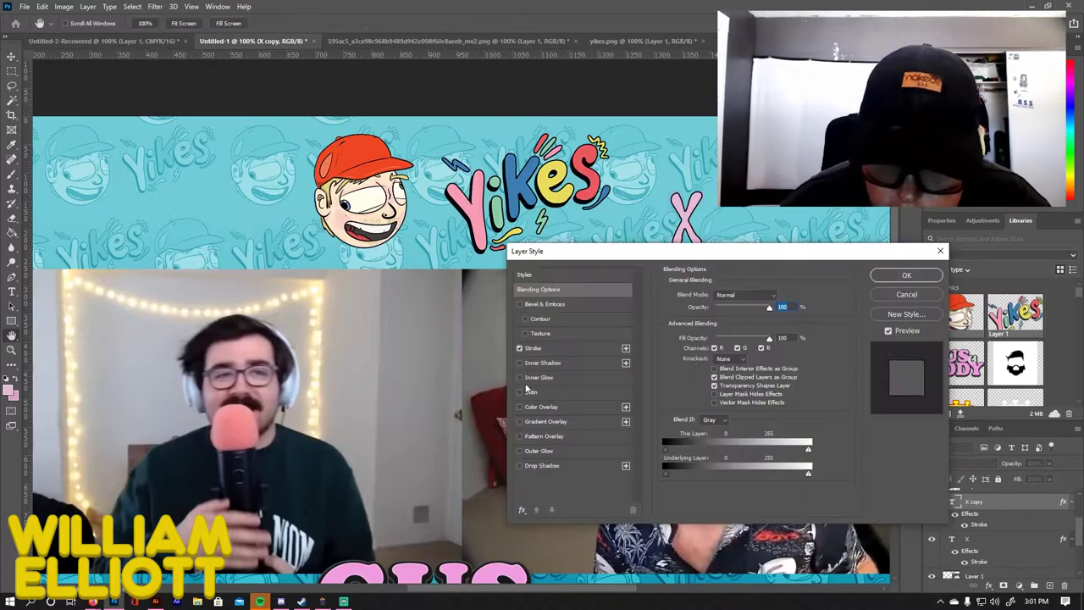
left_click(906, 275)
double_click(987, 540)
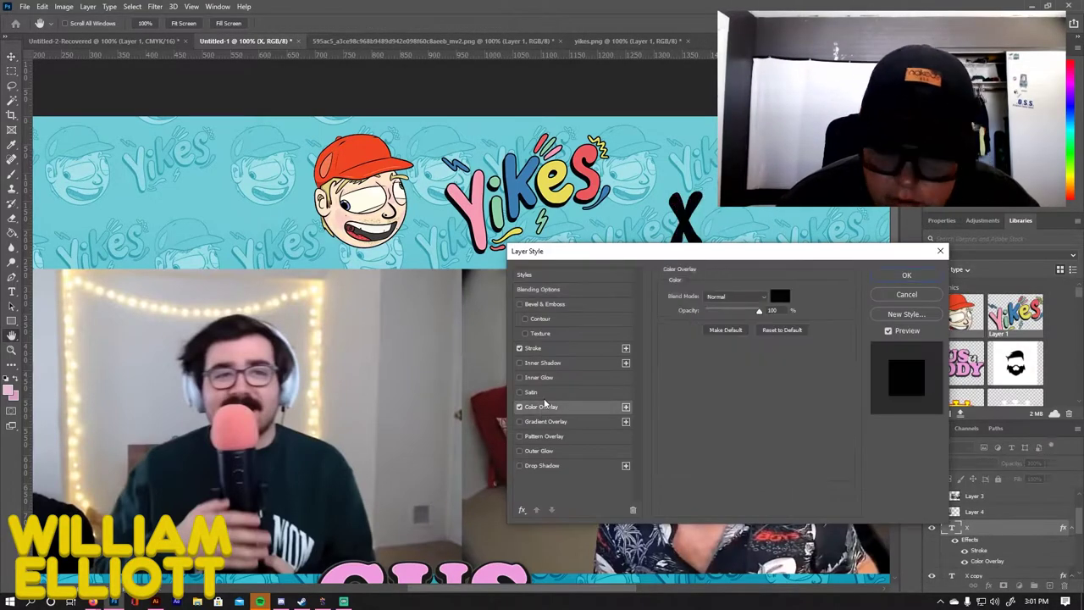
left_click(780, 288)
left_click(398, 198)
left_click(901, 274)
Shrink the X between the head and Yikes logo, then group all three
right_click(944, 576)
key("Escape")
key("ctrl+t")
left_click_drag(684, 221, 430, 210)
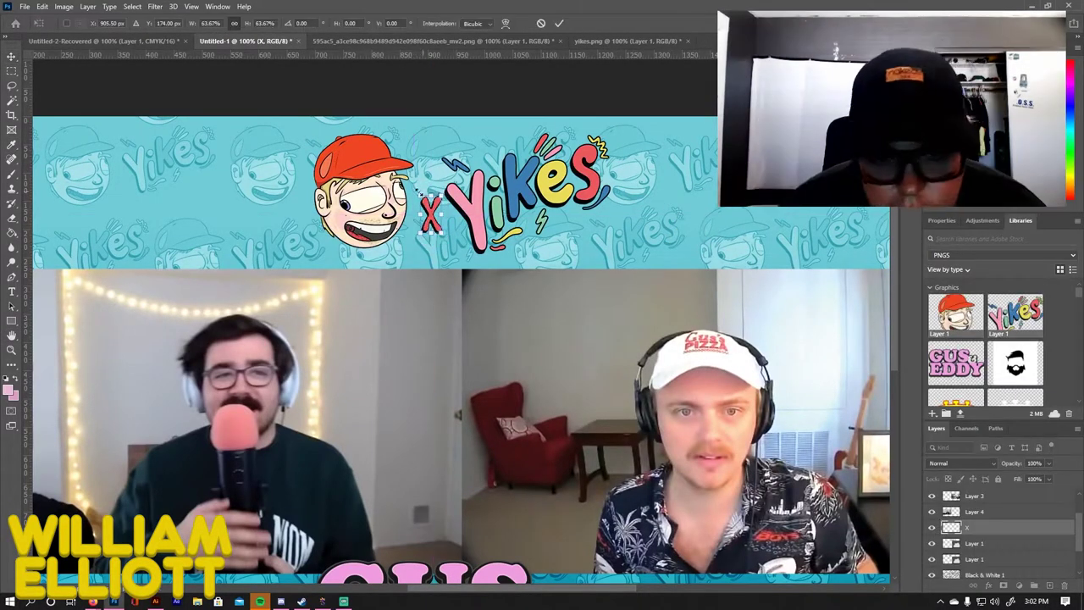
key("ctrl+g")
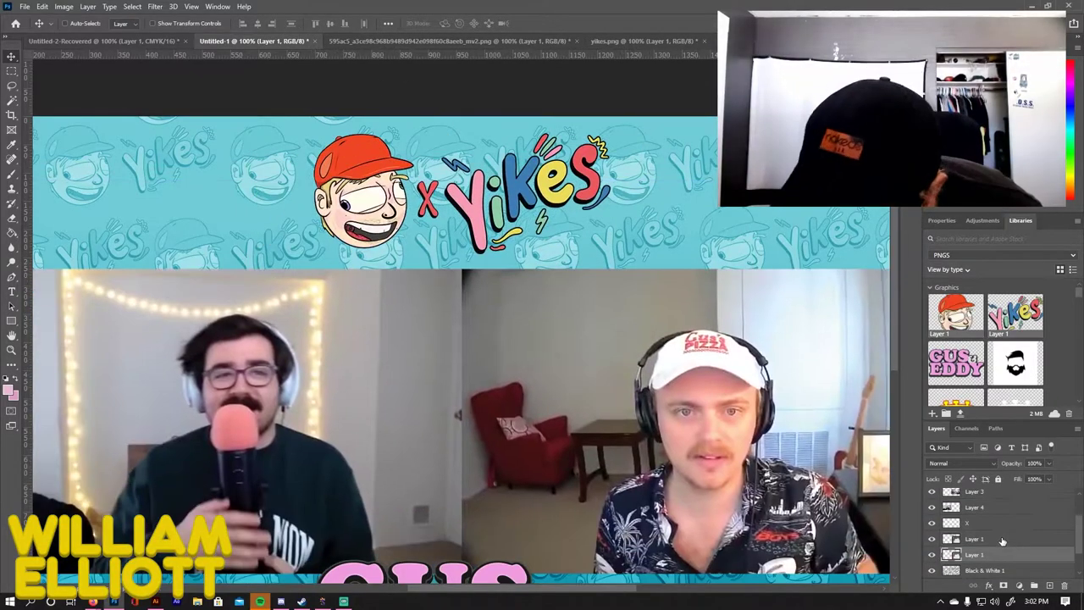
key("g")
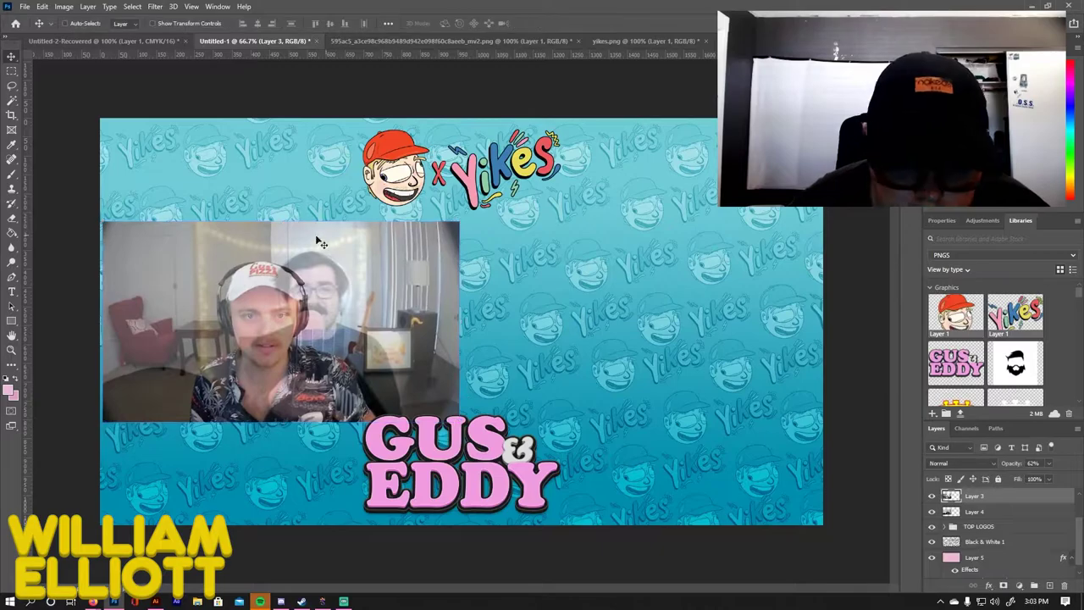
Move the webcam video to the right half and make its border blue
left_click_drag(318, 242, 680, 244)
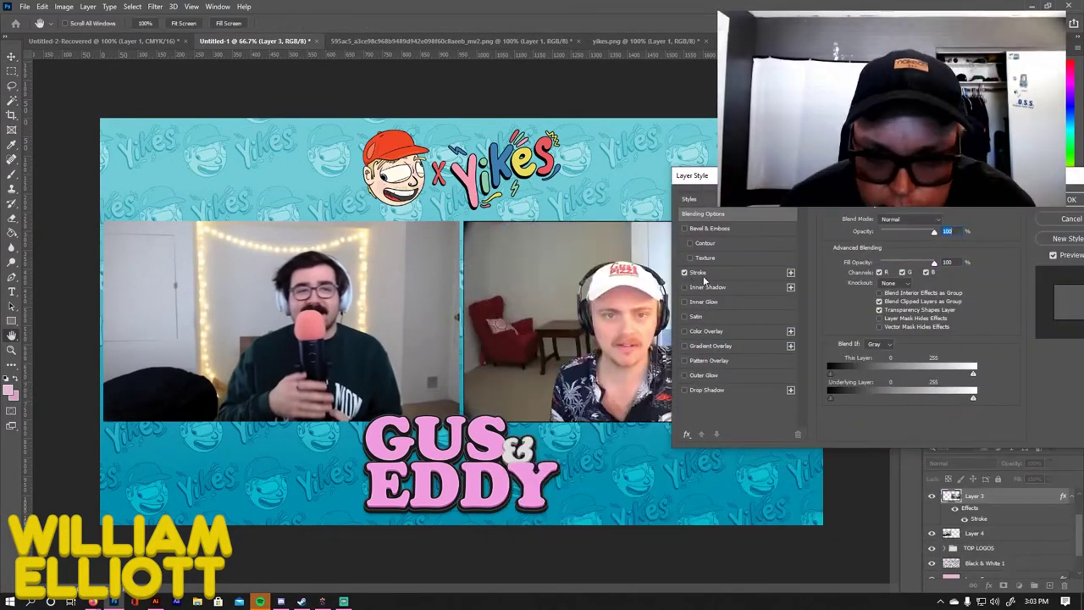
left_click(855, 301)
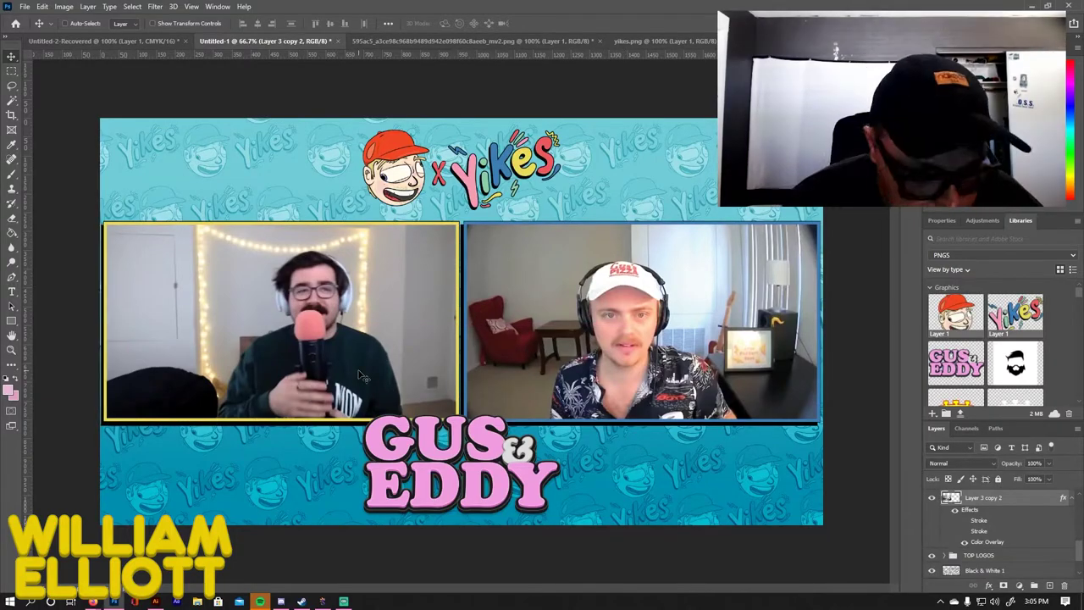
Drag the pink logo lower left and stagger the webcam frames, left higher, right lower
scroll(982, 525, "up", 3)
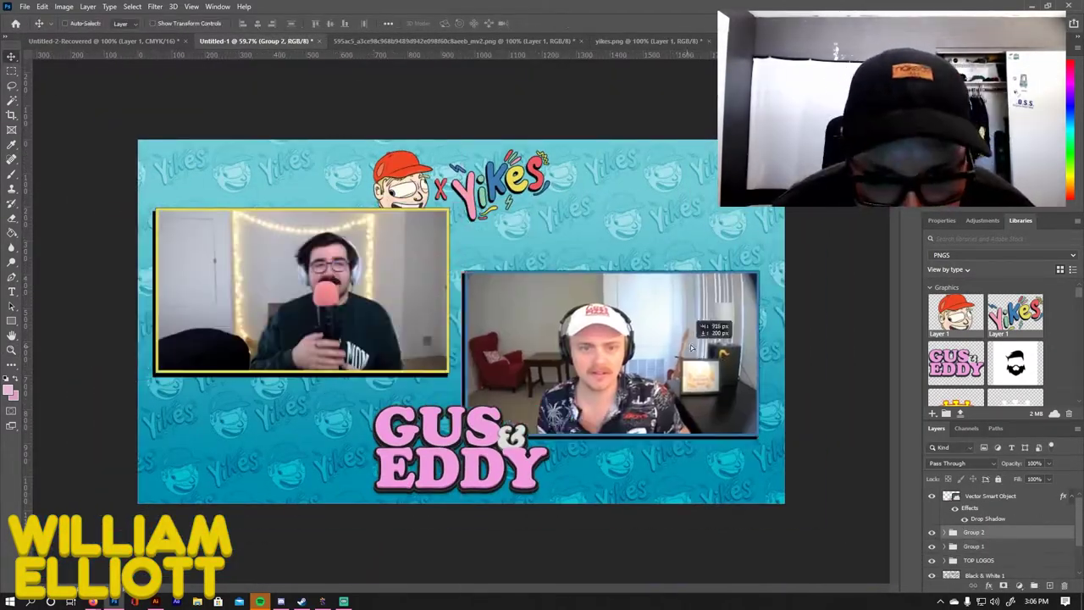
left_click_drag(650, 421, 647, 411)
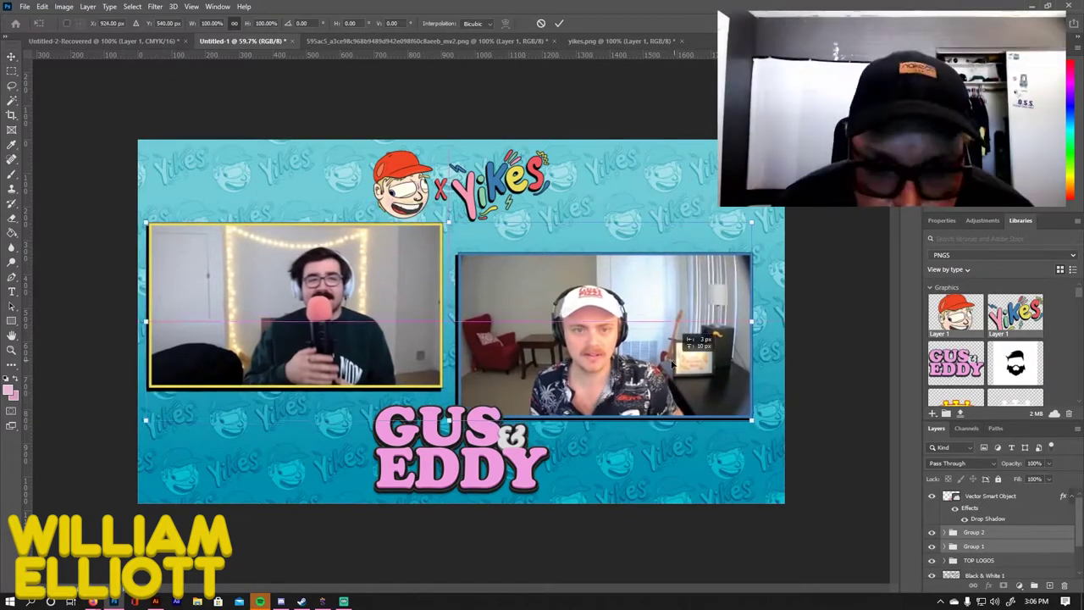
left_click_drag(504, 496, 348, 483)
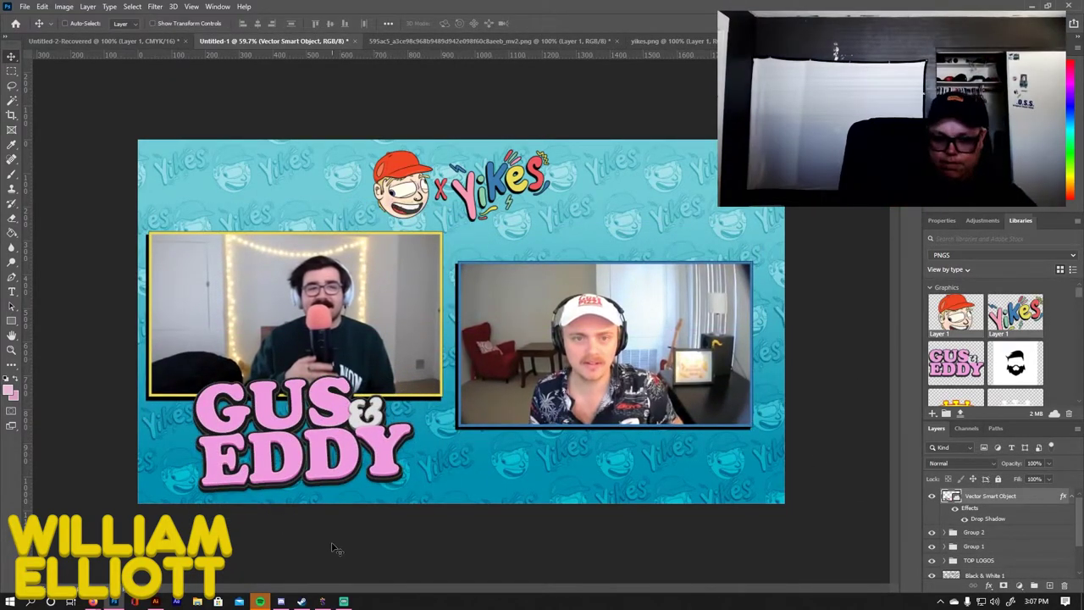
left_click(12, 292)
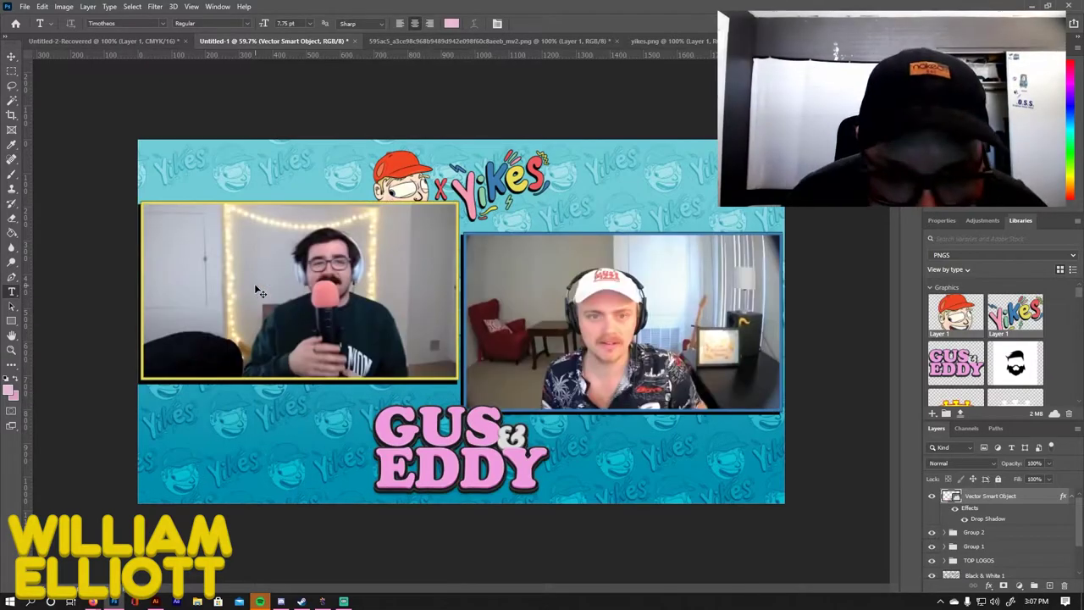
key("v")
left_click_drag(464, 289, 464, 328)
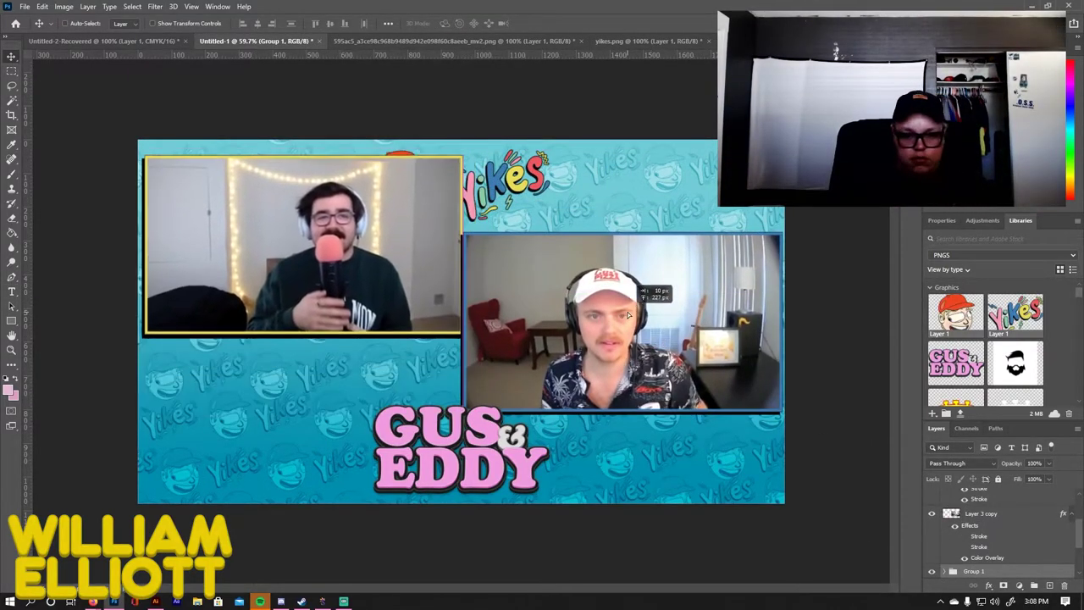
left_click_drag(703, 446, 715, 458)
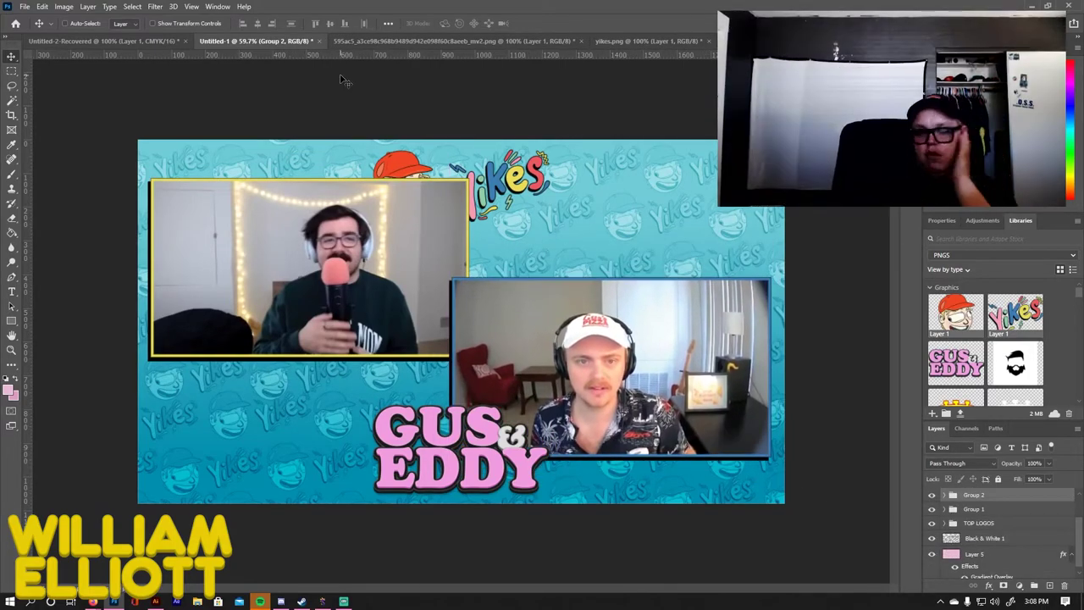